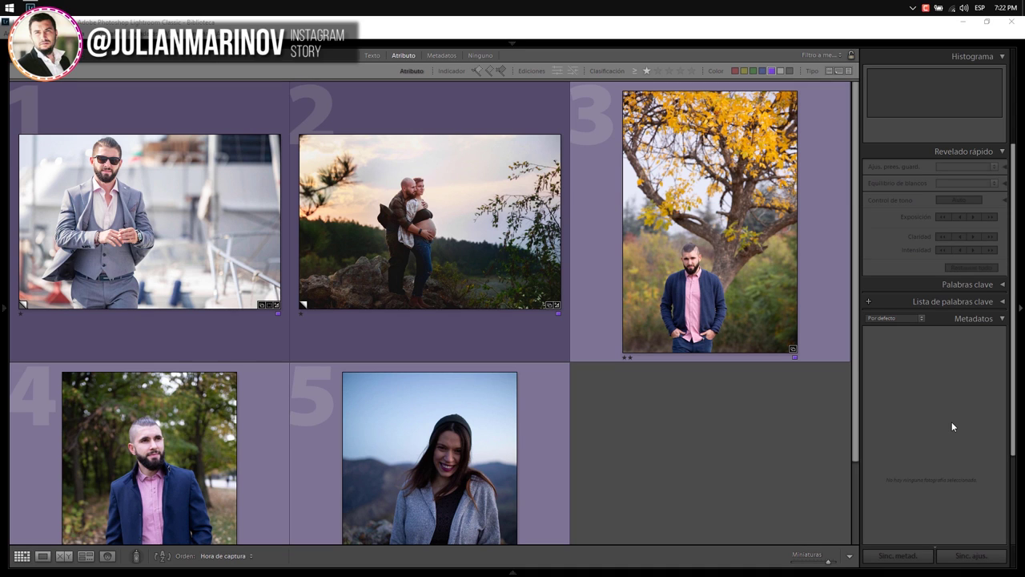
Step: Open photo 4, the bearded man in the blue jacket, in Loupe view
{"action": "left_click", "coordinate": [764, 457]}
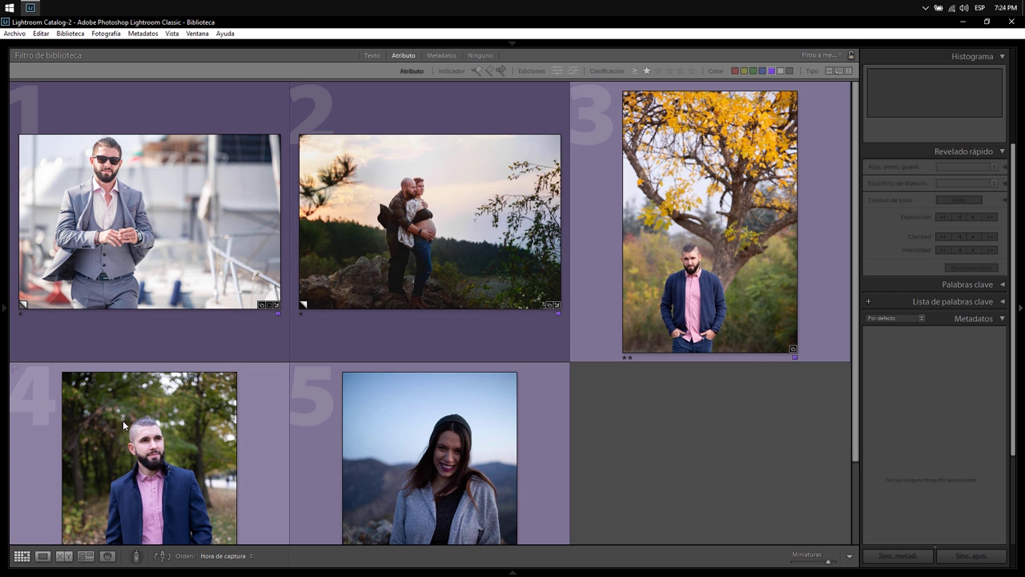
{"action": "double_click", "coordinate": [124, 442]}
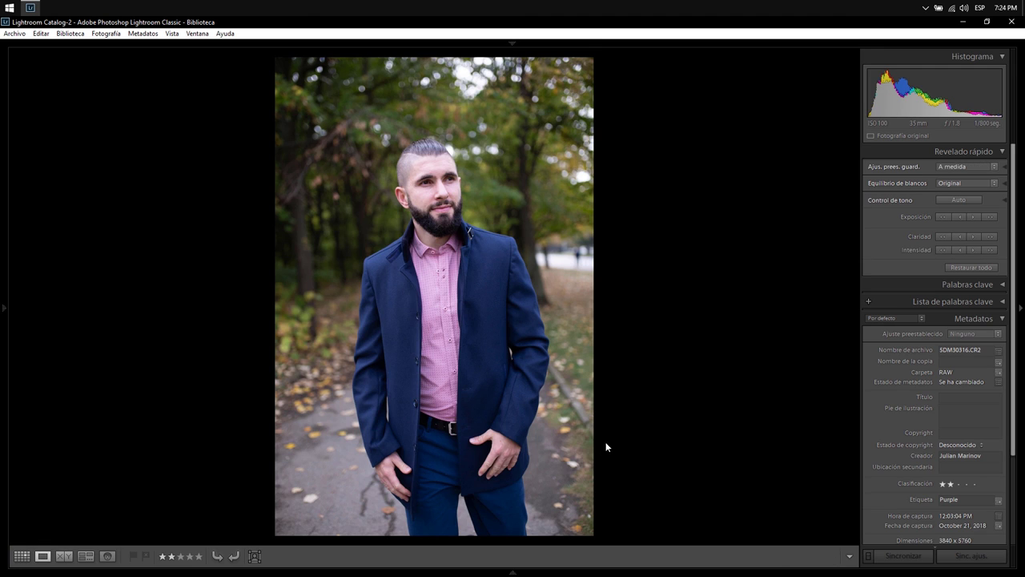
{"action": "key", "text": "g"}
{"action": "scroll", "coordinate": [667, 362], "scroll_direction": "up", "scroll_amount": 2}
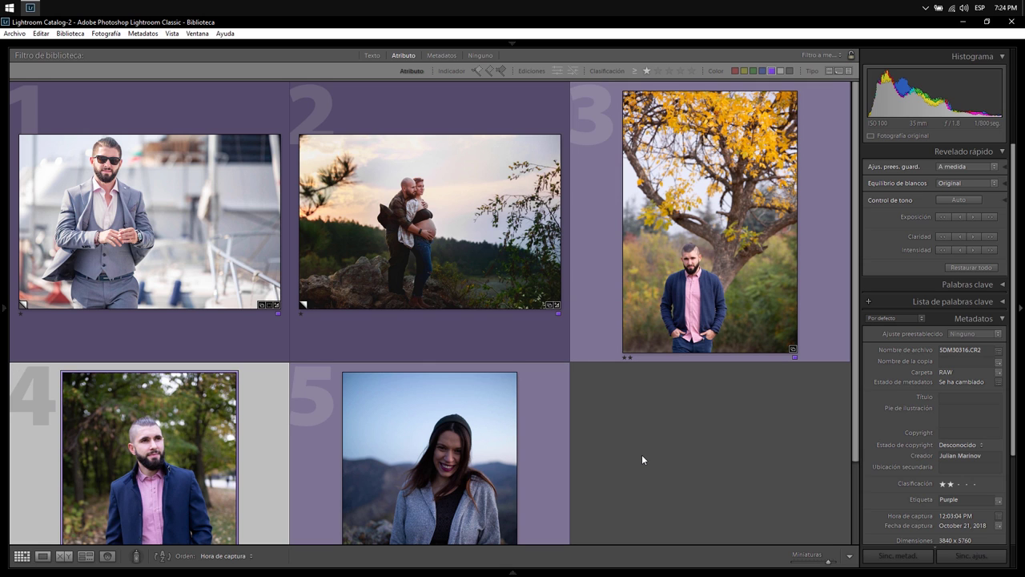
{"action": "mouse_move", "coordinate": [149, 221]}
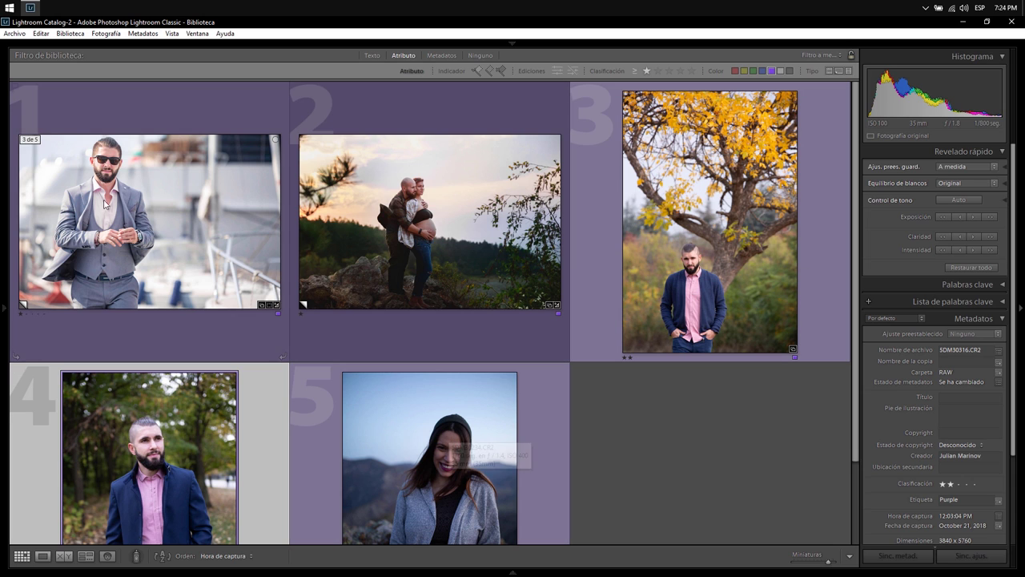
{"action": "left_click", "coordinate": [686, 473]}
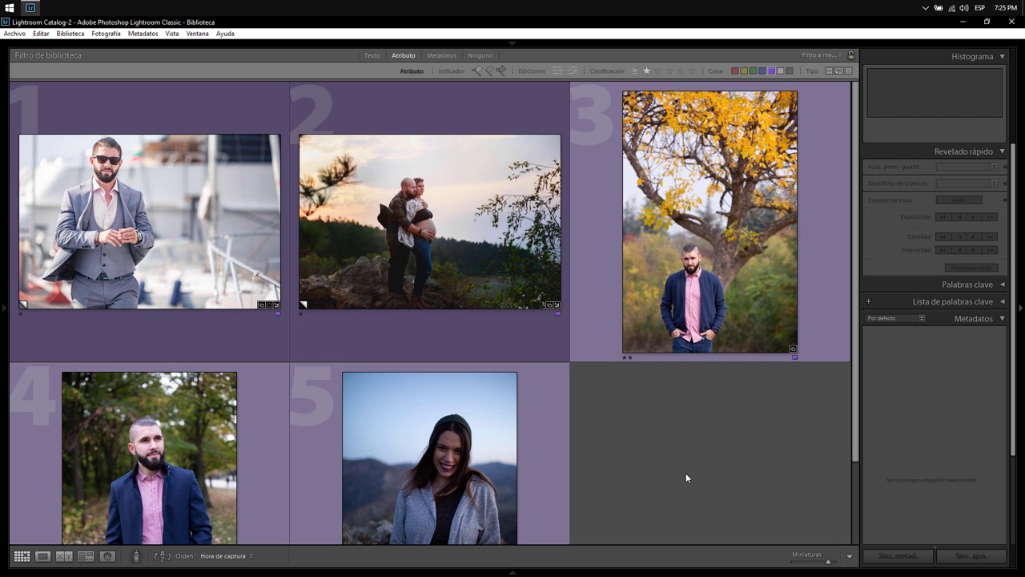
{"action": "double_click", "coordinate": [126, 450]}
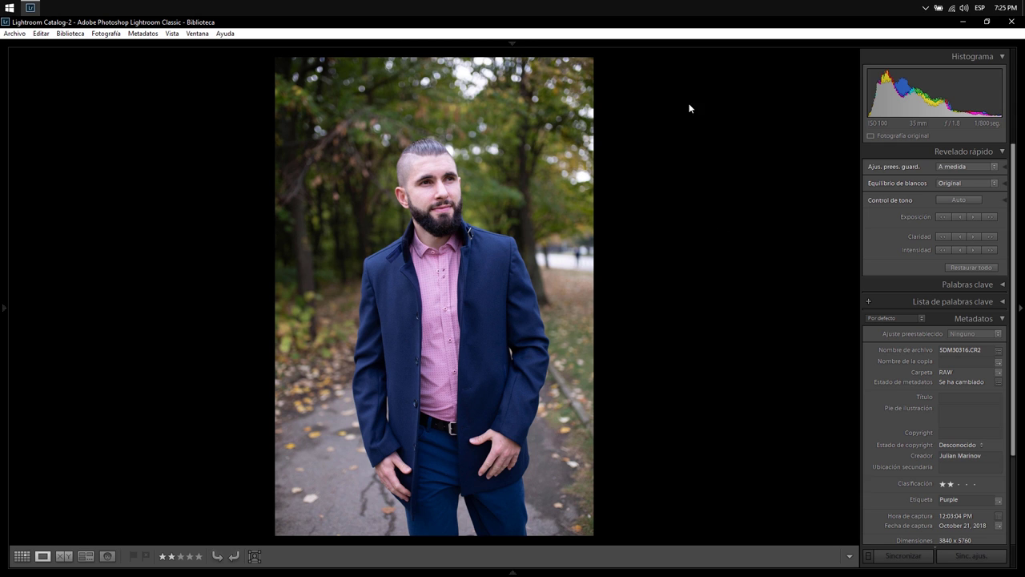
Step: In Develop, add a radial mask around the head: Highlights −32, Contrast 15, Exposure −0.22
{"action": "mouse_move", "coordinate": [512, 41]}
{"action": "left_click", "coordinate": [765, 64]}
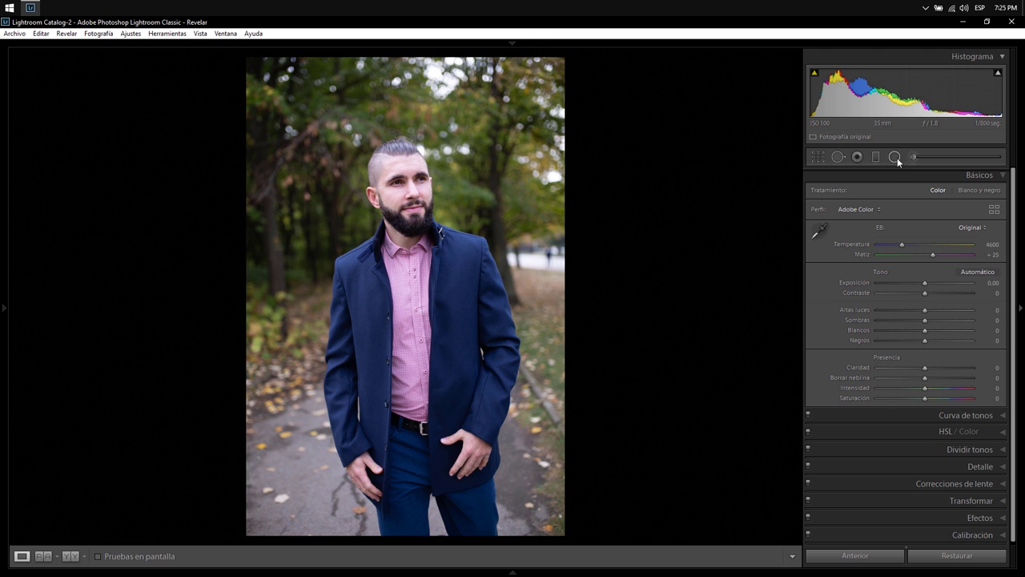
{"action": "left_click", "coordinate": [837, 157]}
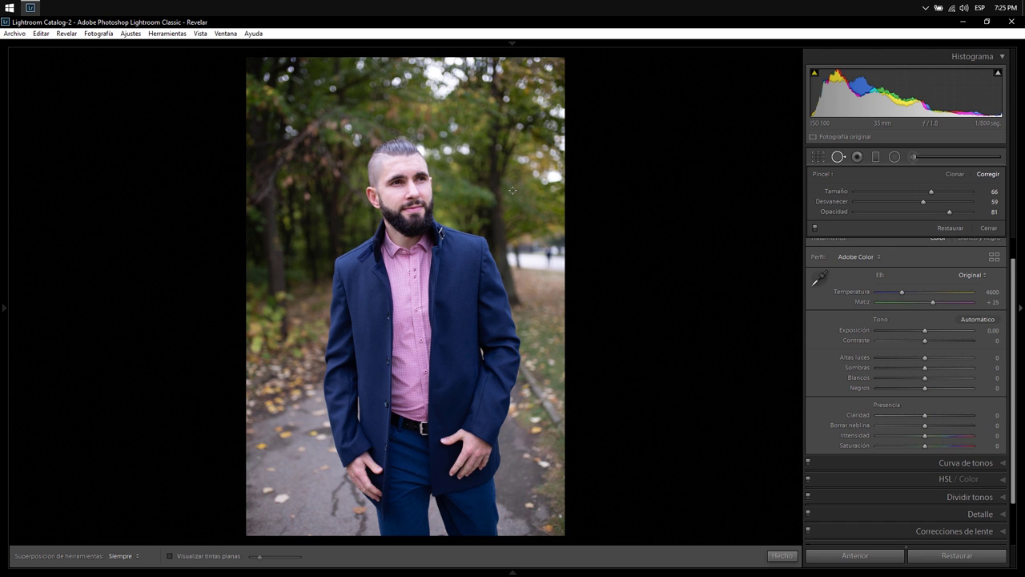
{"action": "left_click", "coordinate": [895, 157]}
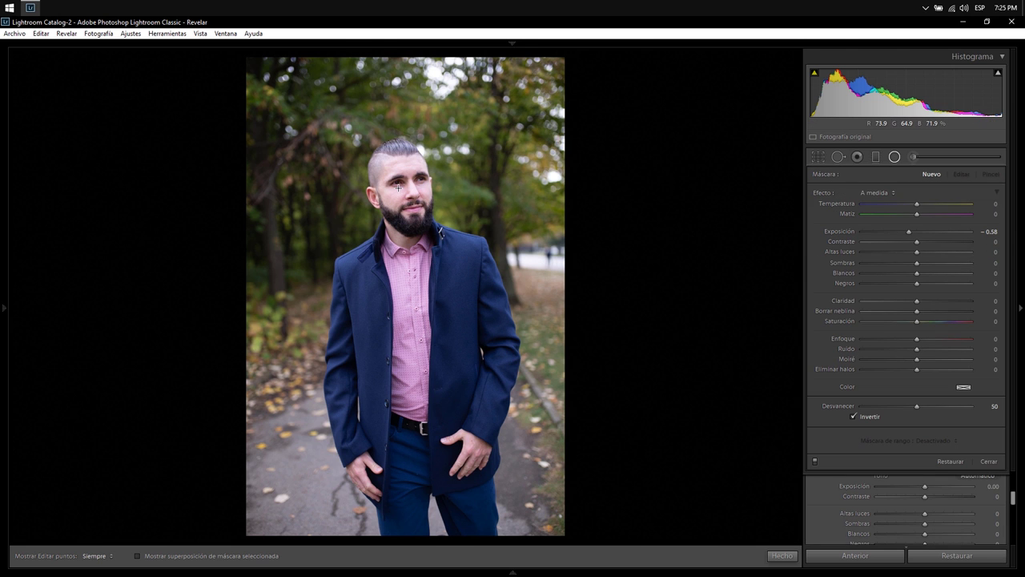
{"action": "mouse_move", "coordinate": [398, 187]}
{"action": "left_mouse_down"}
{"action": "mouse_move", "coordinate": [481, 261]}
{"action": "mouse_move", "coordinate": [483, 278]}
{"action": "left_mouse_up"}
{"action": "double_click", "coordinate": [914, 232]}
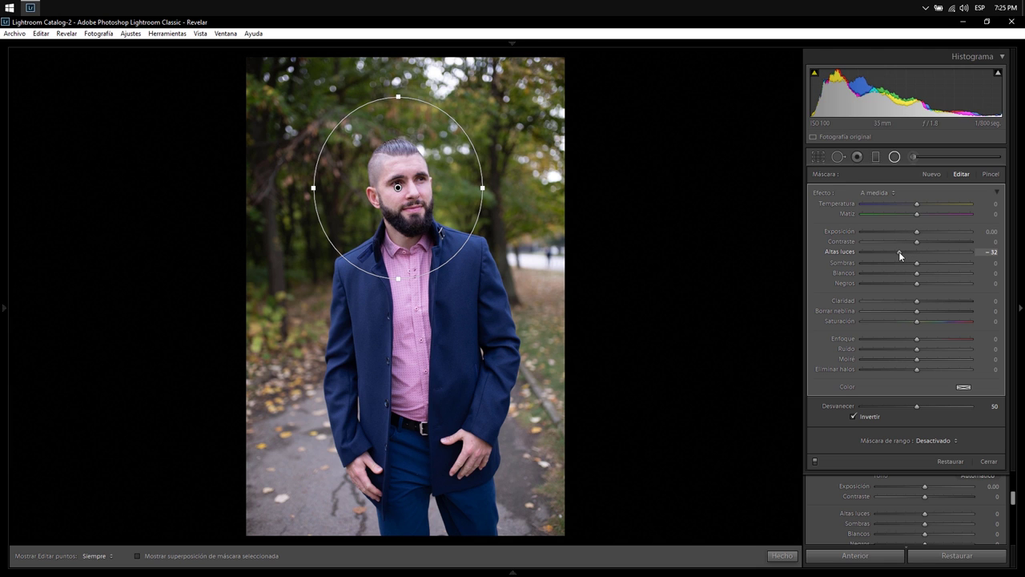
{"action": "left_click", "coordinate": [899, 251]}
{"action": "left_click", "coordinate": [924, 240]}
{"action": "left_click_drag", "start_coordinate": [917, 233], "coordinate": [914, 233]}
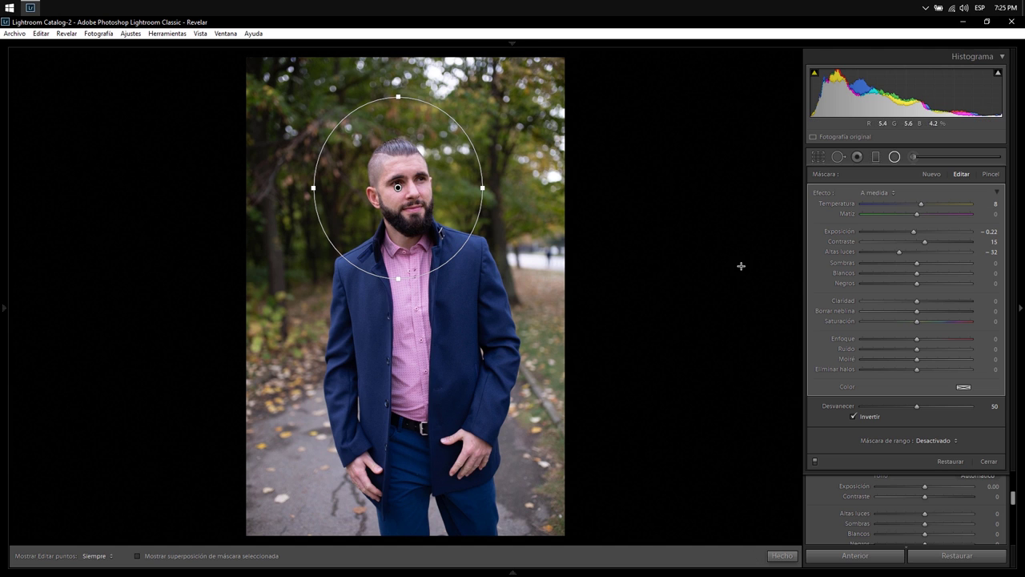
{"action": "left_click", "coordinate": [878, 155]}
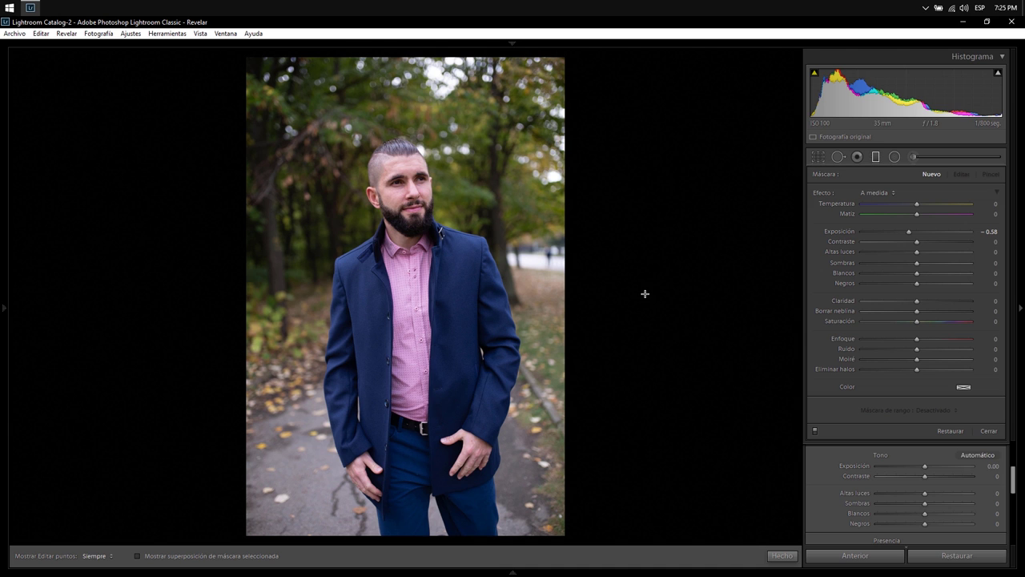
Step: Add a diagonal graduated mask at −0.97 exposure and close masking
{"action": "left_click_drag", "start_coordinate": [350, 337], "coordinate": [336, 373]}
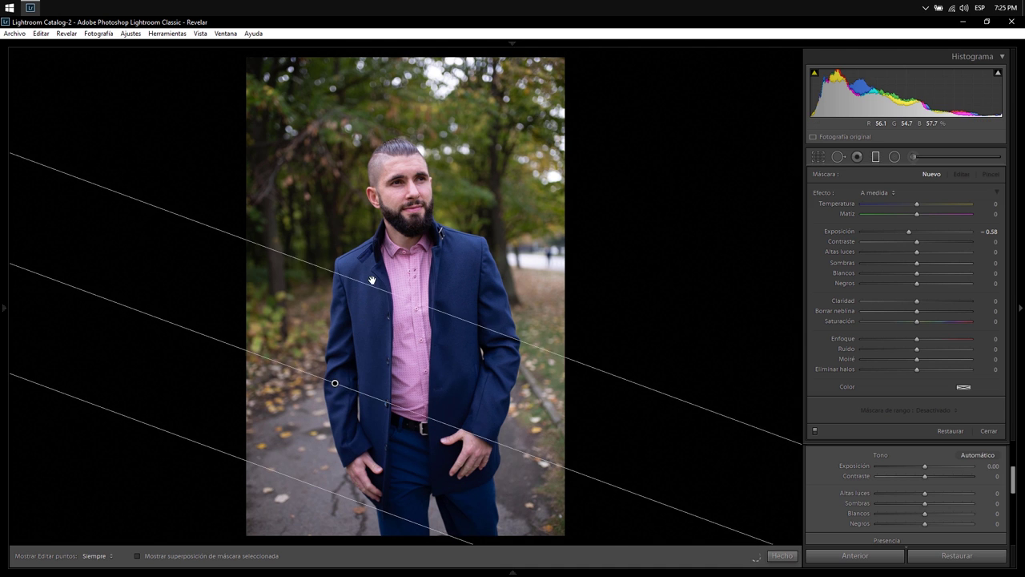
{"action": "left_click_drag", "start_coordinate": [907, 233], "coordinate": [903, 230]}
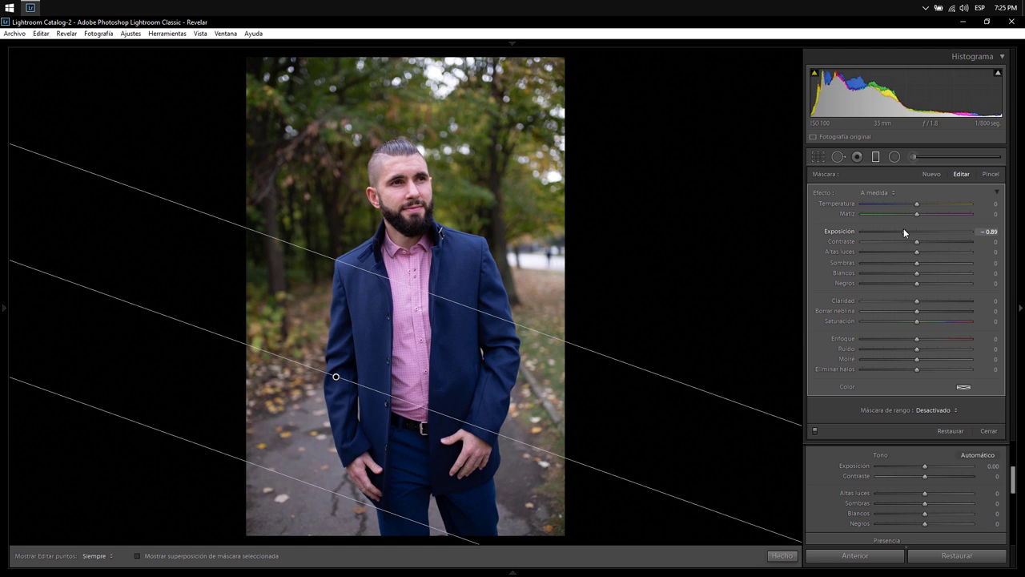
{"action": "left_click", "coordinate": [782, 555]}
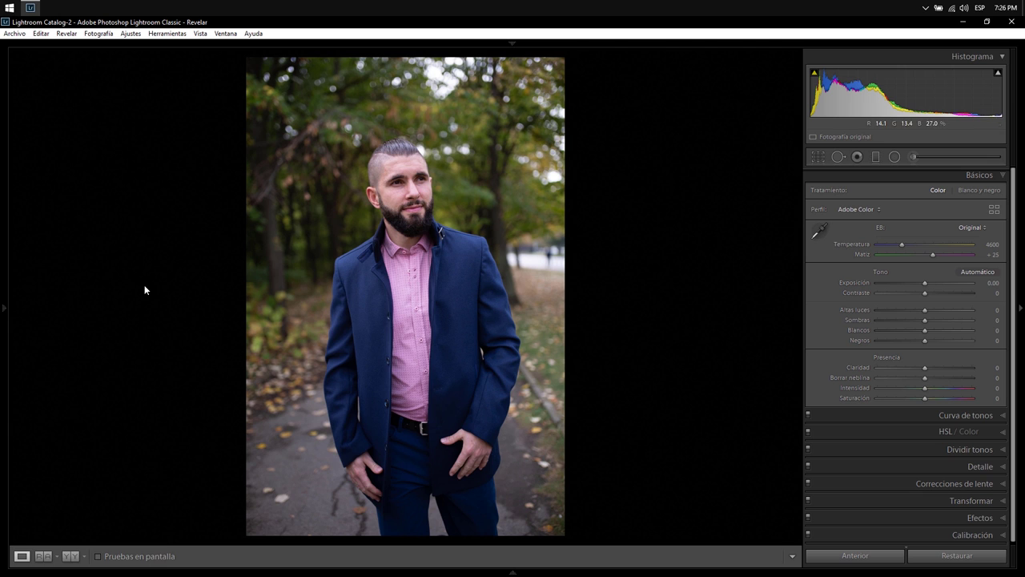
Step: Show the Presets panel, reset the blue-jacket portrait, and select the sunglasses photo
{"action": "left_click", "coordinate": [3, 306]}
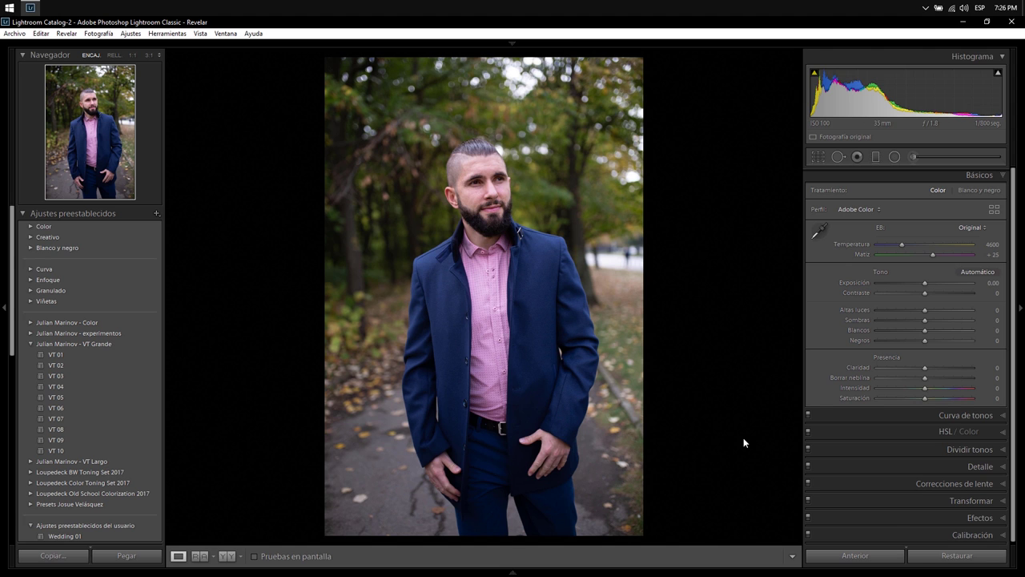
{"action": "left_click", "coordinate": [950, 561]}
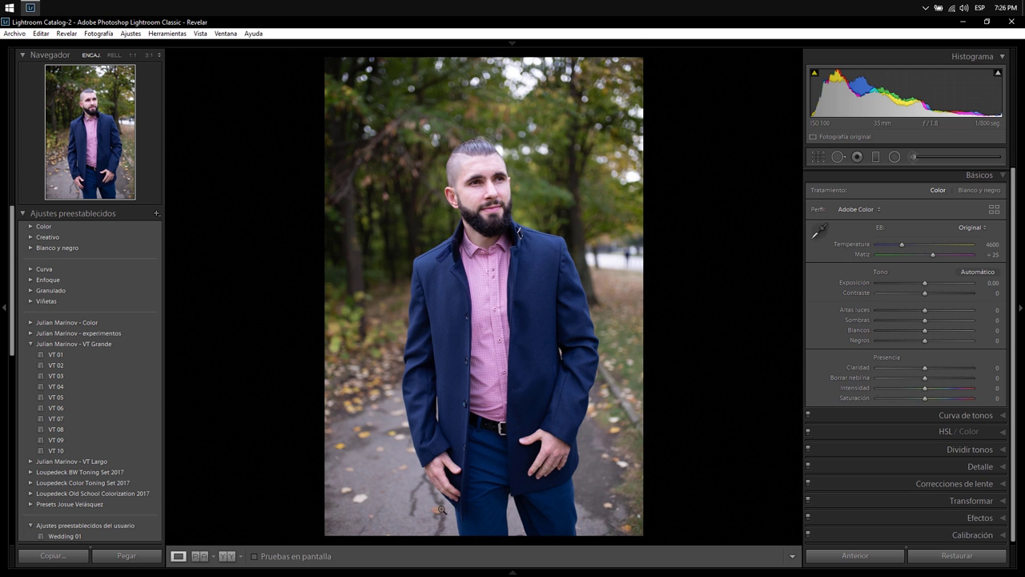
{"action": "key", "text": "F6"}
{"action": "left_click", "coordinate": [78, 553]}
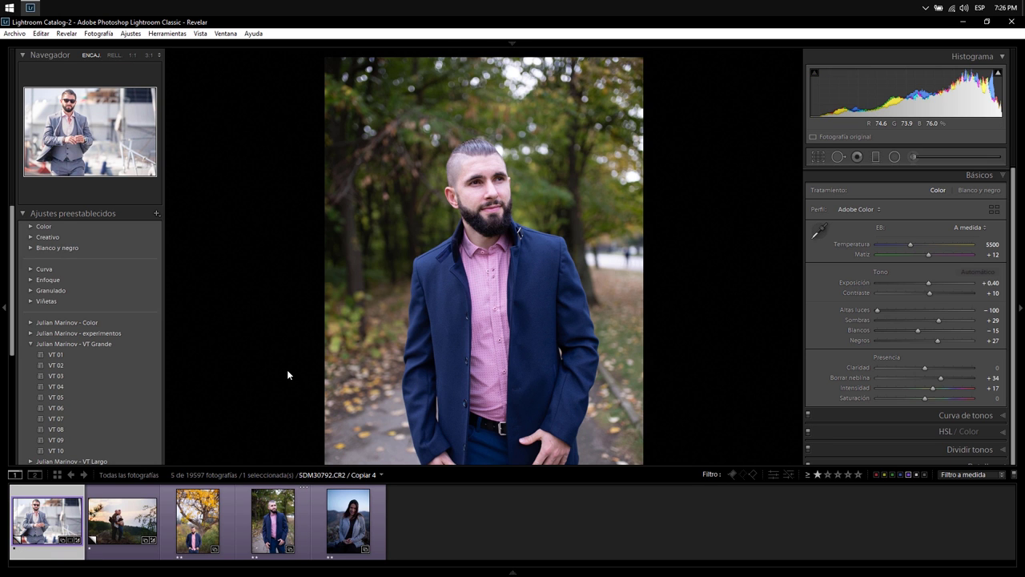
Step: Hide the filmstrip and preview the VT Grande presets on the sunglasses photo, starting with VT 01
{"action": "key", "text": "F6"}
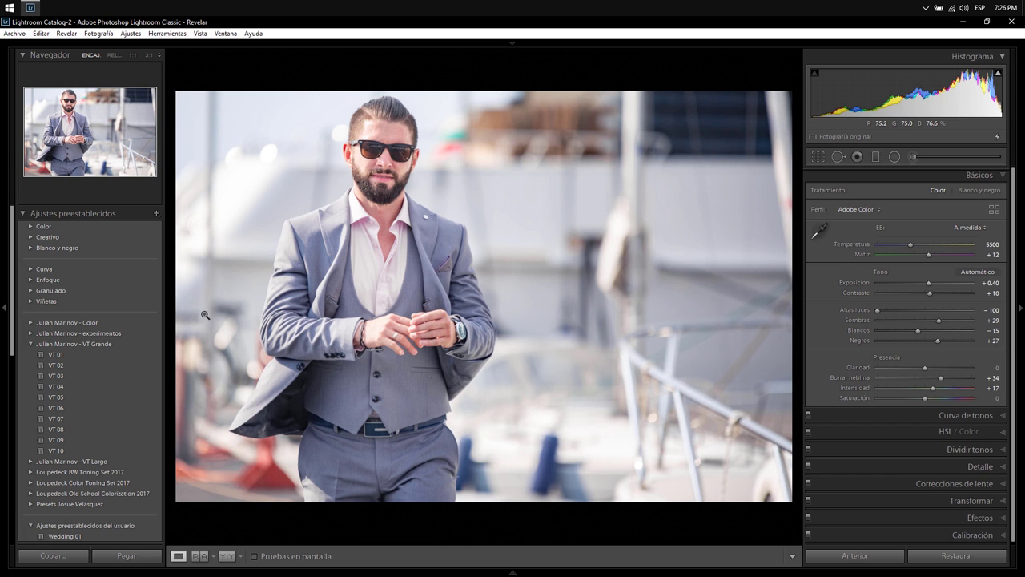
{"action": "left_click", "coordinate": [93, 355]}
{"action": "left_click", "coordinate": [133, 355]}
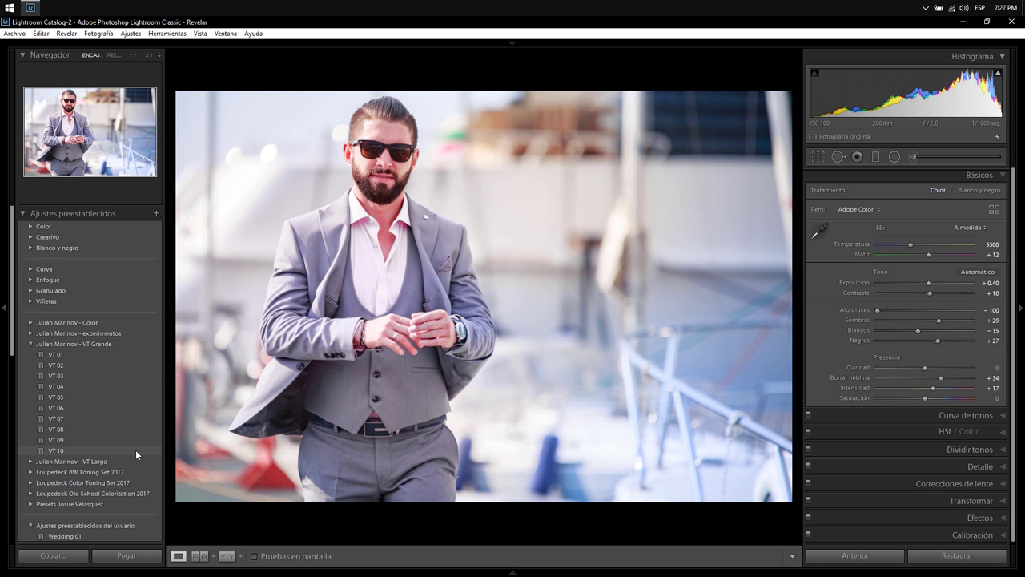
Step: Apply VT 10 to the sunglasses portrait, then reset Vibrance and adjust it between −16 and 0
{"action": "left_click", "coordinate": [135, 451]}
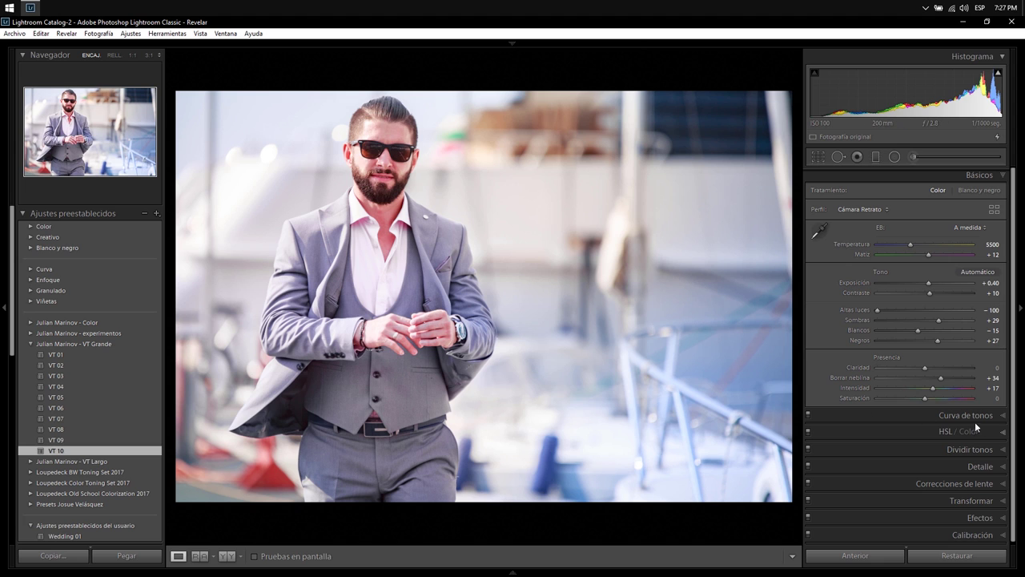
{"action": "double_click", "coordinate": [934, 390]}
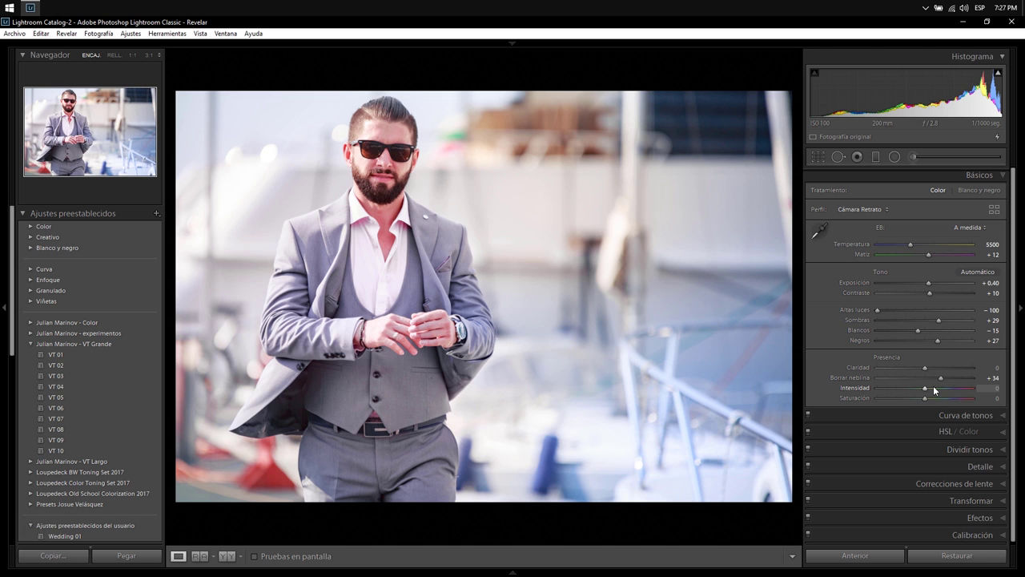
{"action": "left_click_drag", "start_coordinate": [935, 390], "coordinate": [917, 387]}
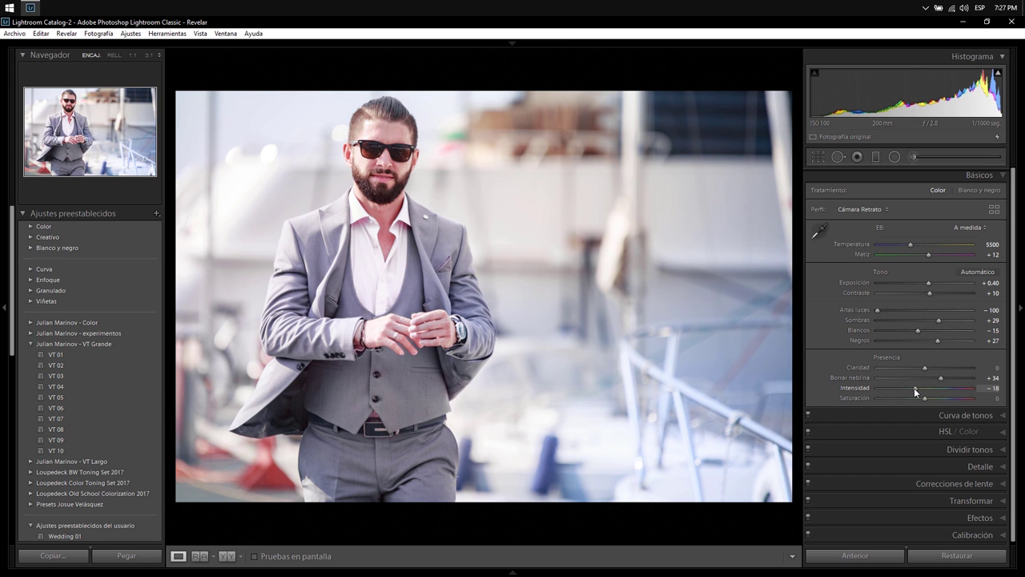
{"action": "left_click_drag", "start_coordinate": [917, 387], "coordinate": [923, 389]}
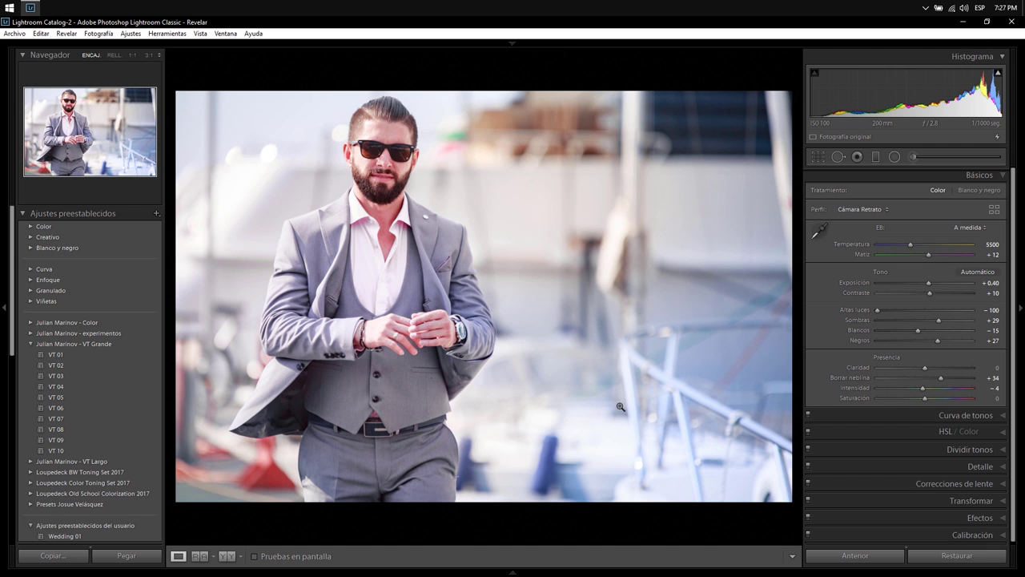
Step: Compare the sunglasses portrait Before/After with both side panels hidden, then return to Loupe
{"action": "left_click", "coordinate": [227, 556]}
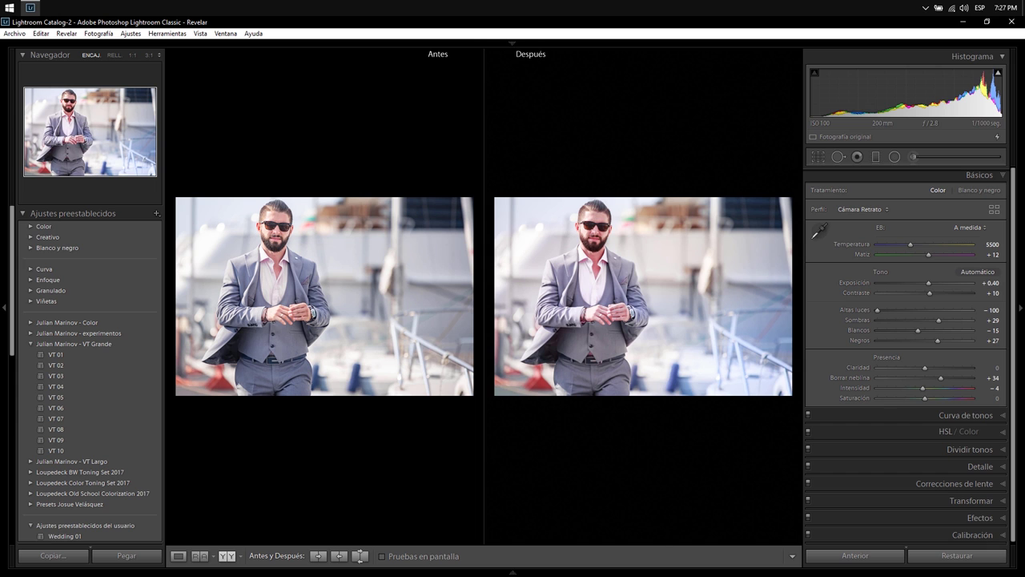
{"action": "left_click", "coordinate": [3, 365]}
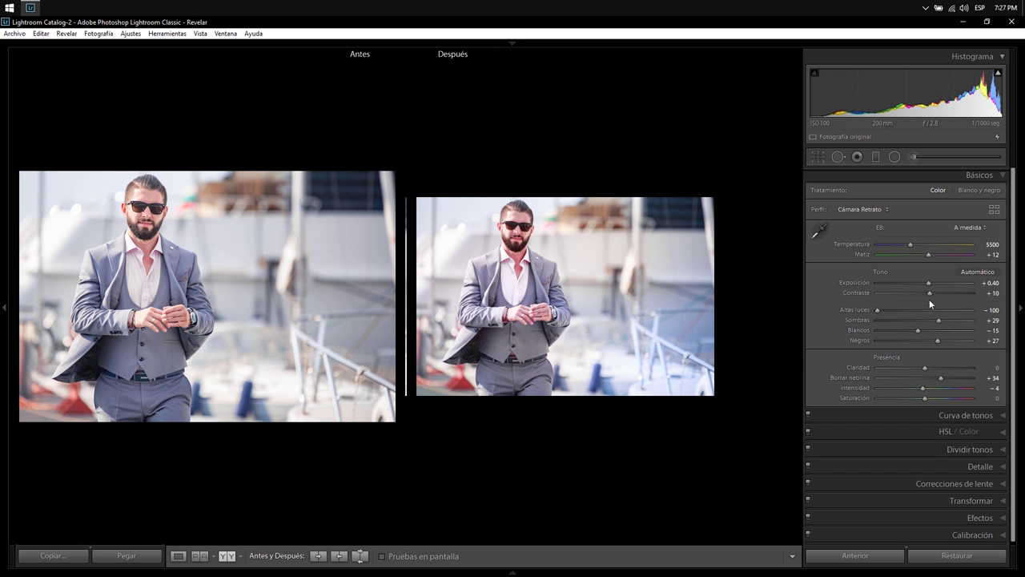
{"action": "left_click", "coordinate": [1020, 320]}
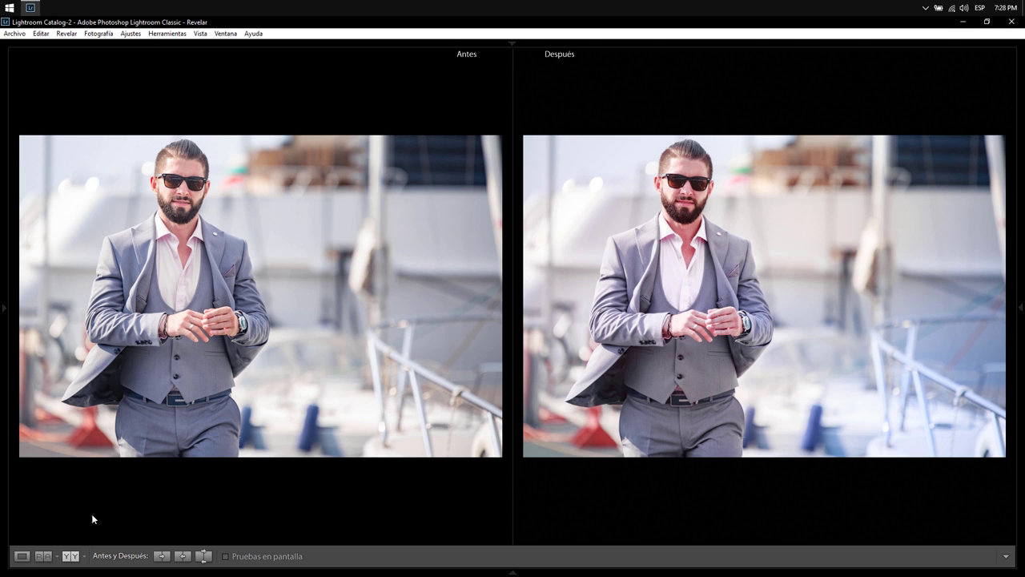
{"action": "left_click", "coordinate": [21, 556]}
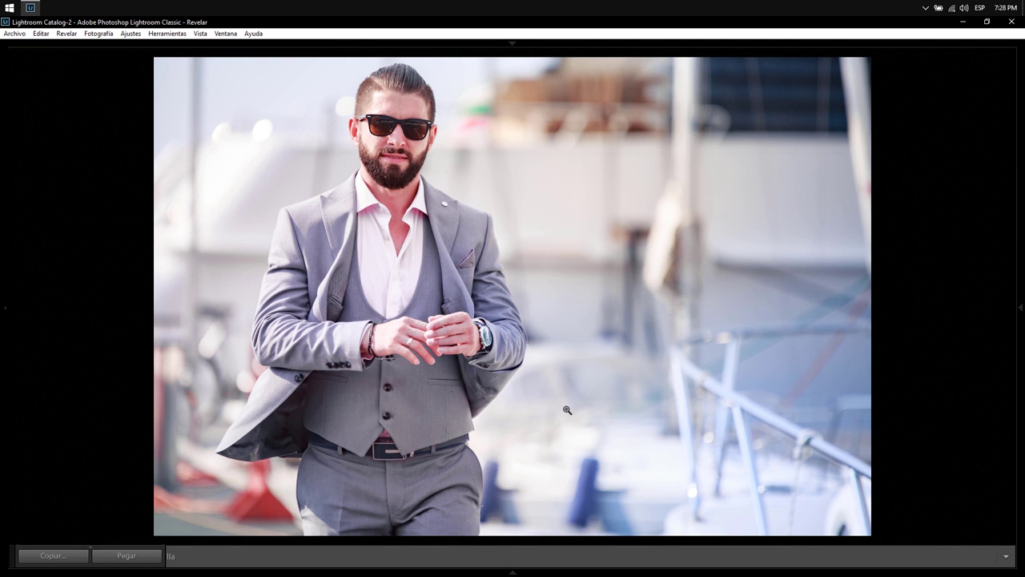
Step: Select the couple-at-sunset photo and apply the VT Grande VT 06 preset
{"action": "left_click", "coordinate": [141, 526]}
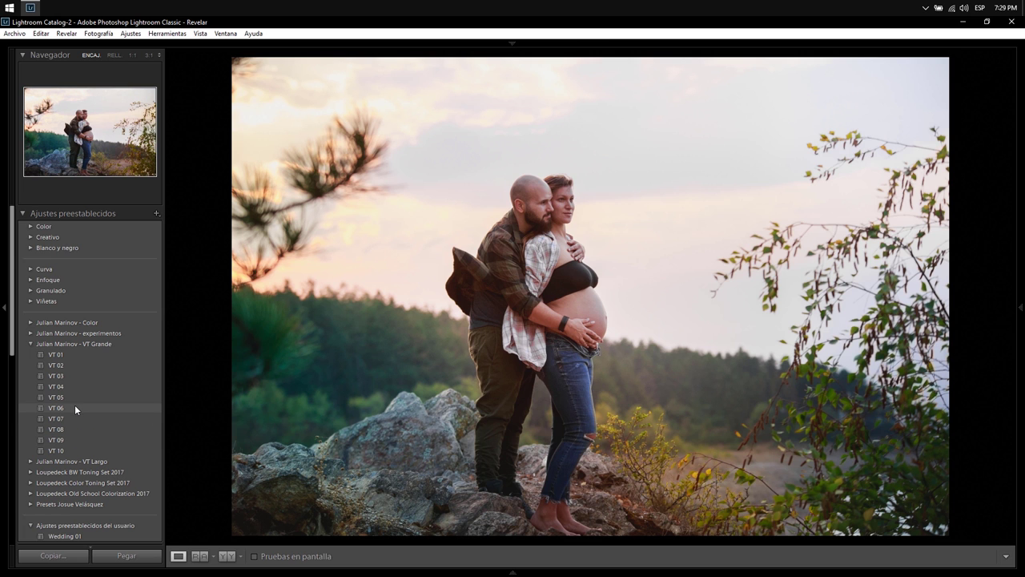
{"action": "left_click", "coordinate": [74, 407]}
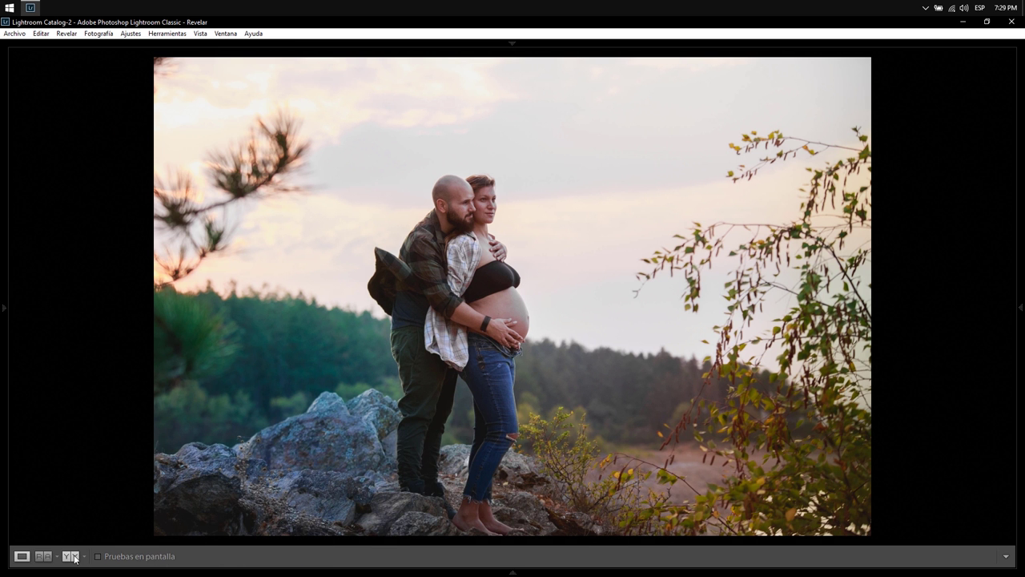
Step: Compare the couple photo Before/After, then switch it to the VT 09 preset in Loupe
{"action": "left_click", "coordinate": [71, 557]}
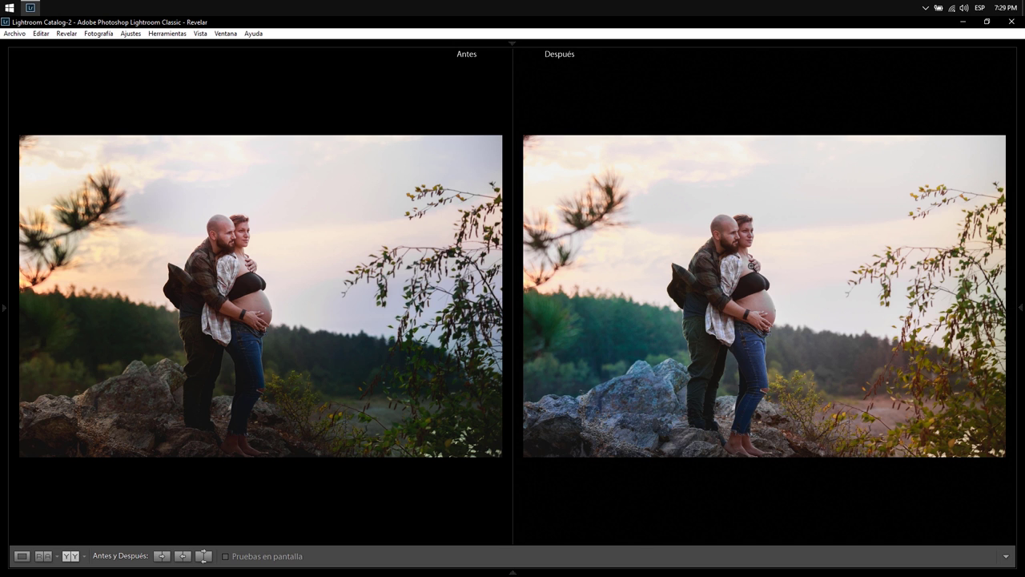
{"action": "left_click", "coordinate": [21, 556]}
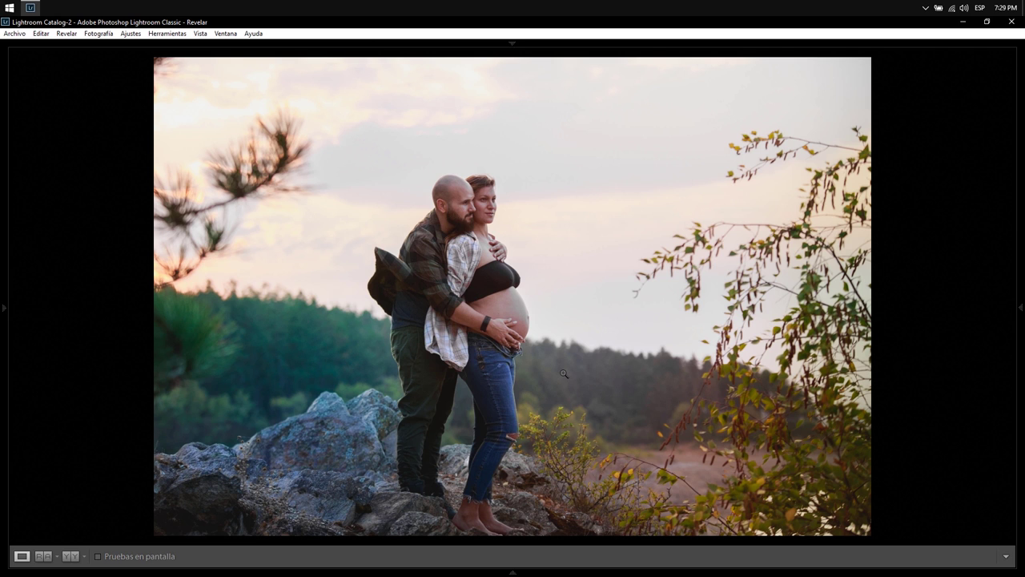
{"action": "mouse_move", "coordinate": [4, 307]}
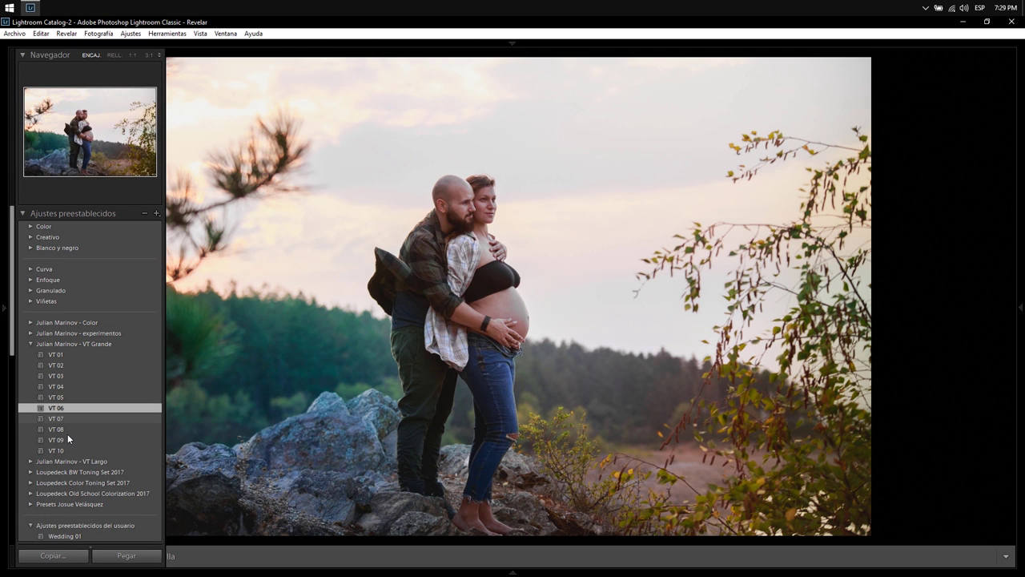
{"action": "left_click", "coordinate": [68, 439]}
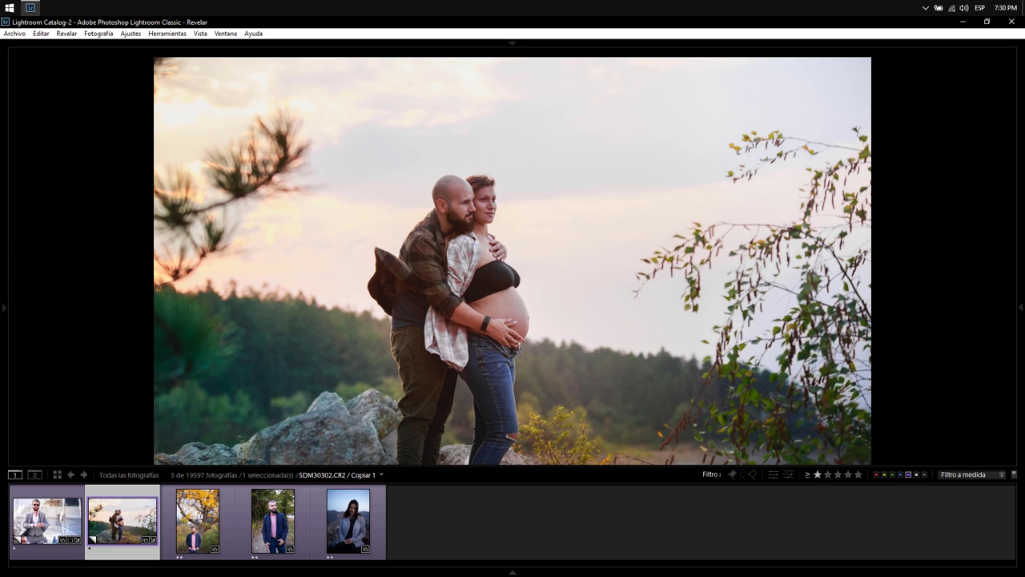
Step: Select the third filmstrip photo, reset its settings, and show the Presets panel again
{"action": "left_click", "coordinate": [199, 518]}
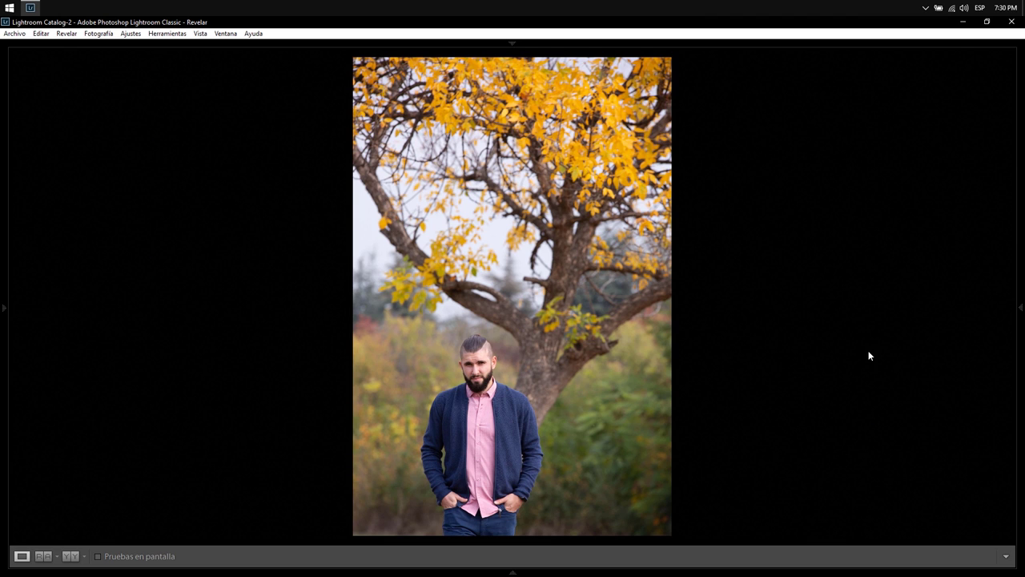
{"action": "left_click", "coordinate": [948, 556]}
{"action": "left_click", "coordinate": [3, 307]}
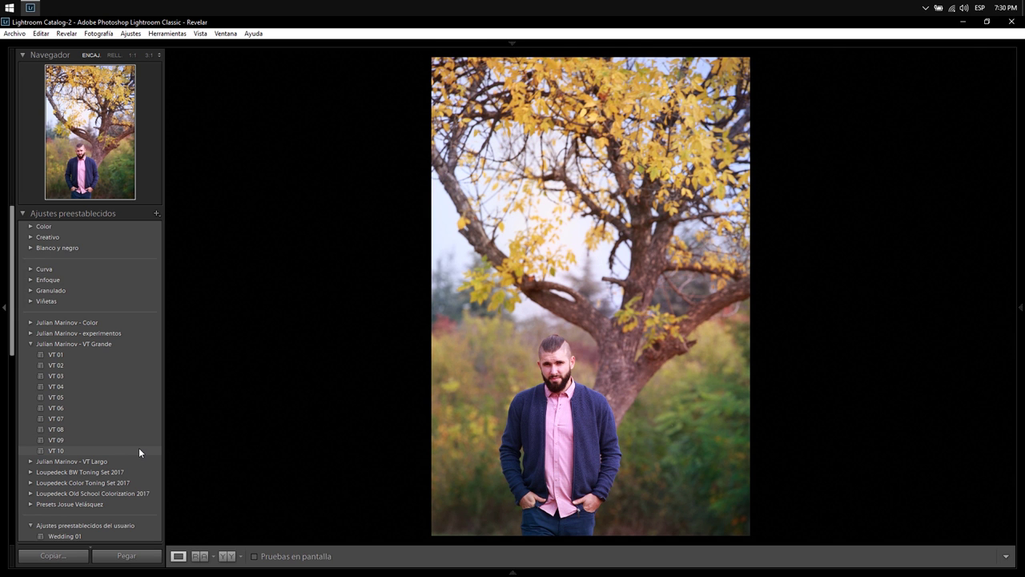
Step: Give the autumn-tree portrait the VT 10 look with Highlights at -64, viewed before/after
{"action": "left_click", "coordinate": [139, 449]}
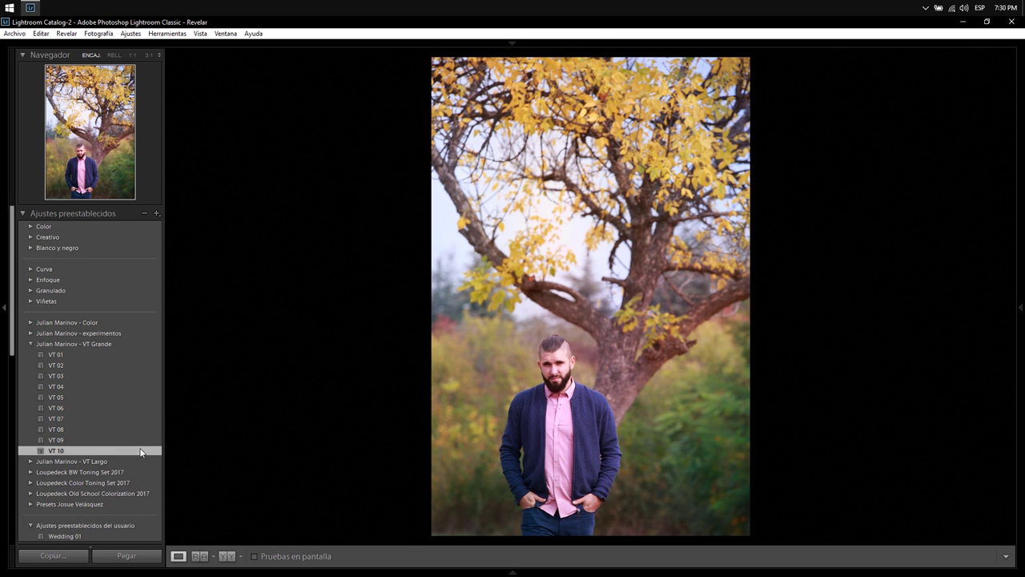
{"action": "key", "text": "F8"}
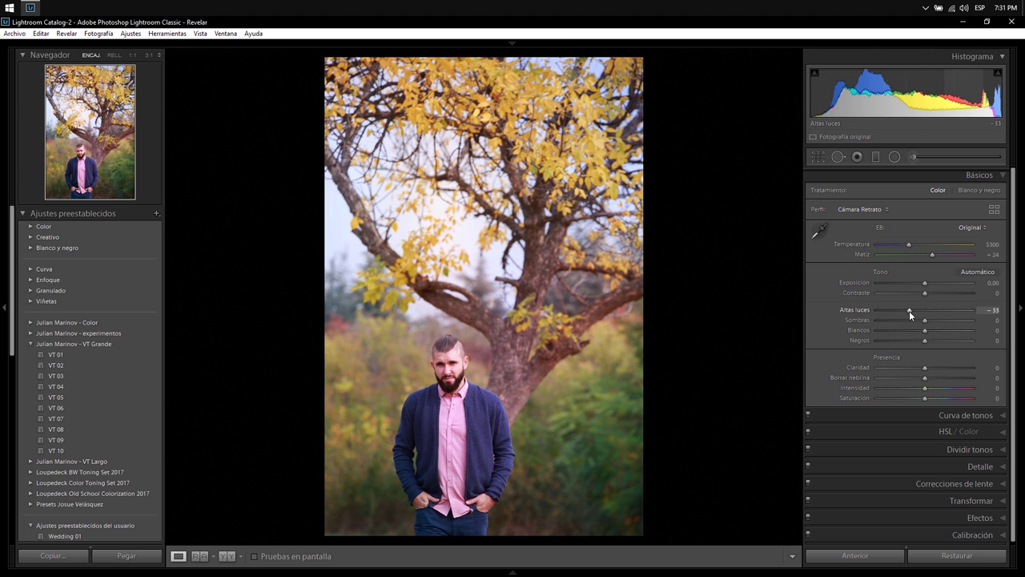
{"action": "left_click_drag", "start_coordinate": [905, 310], "coordinate": [894, 312]}
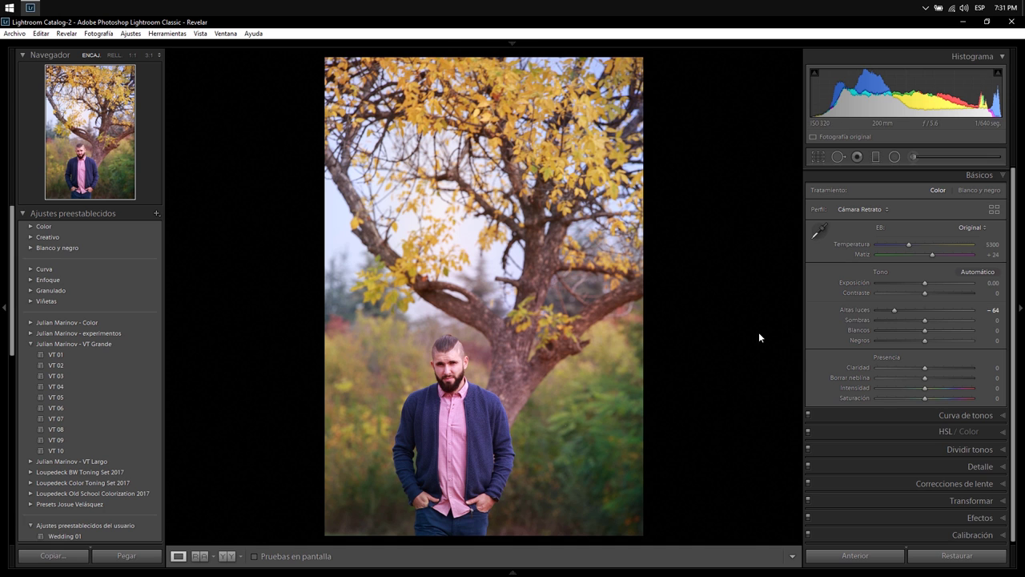
{"action": "left_click", "coordinate": [227, 555]}
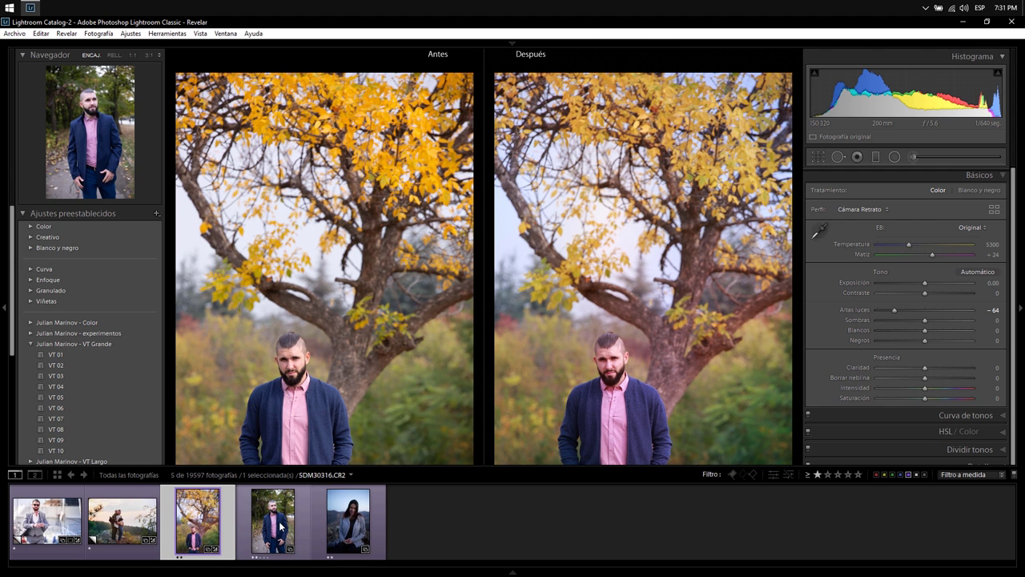
Step: Select the fourth filmstrip photo, the man in the park, and show it in Loupe view
{"action": "left_click", "coordinate": [280, 526]}
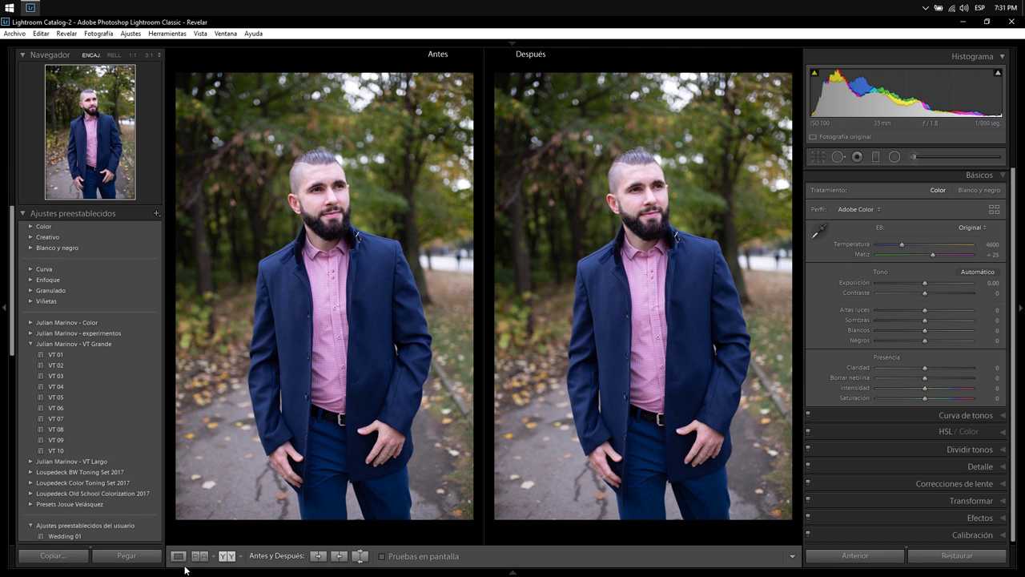
{"action": "left_click", "coordinate": [179, 557]}
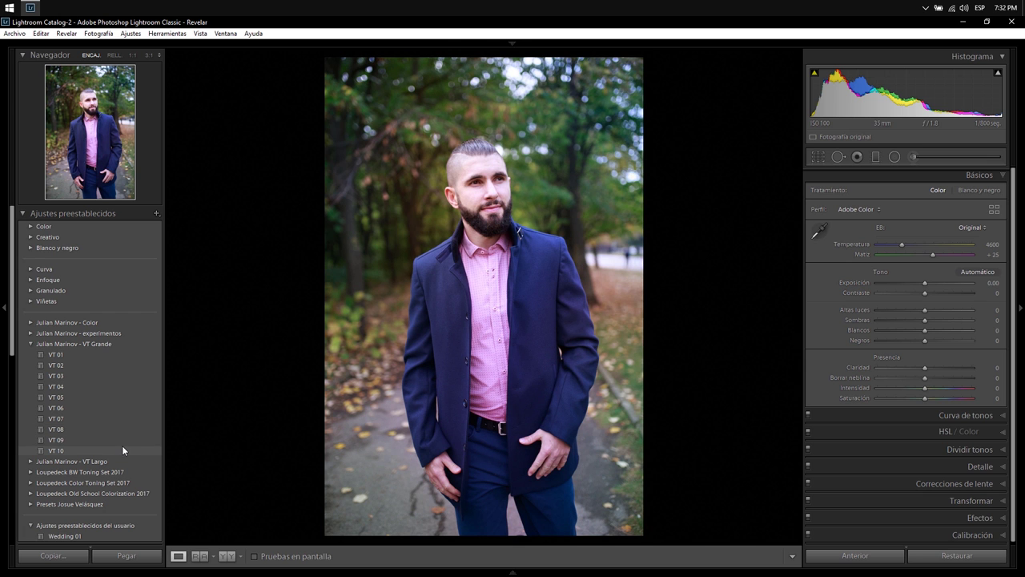
Step: Apply the VT 08 preset to the park portrait and set Highlights to -30
{"action": "left_click", "coordinate": [118, 428]}
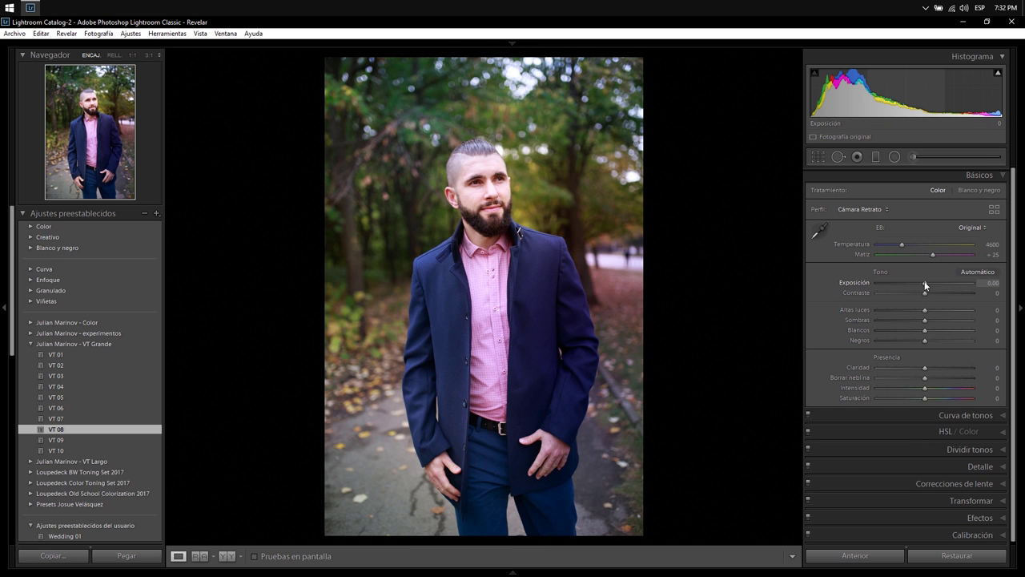
{"action": "left_click_drag", "start_coordinate": [925, 285], "coordinate": [922, 285]}
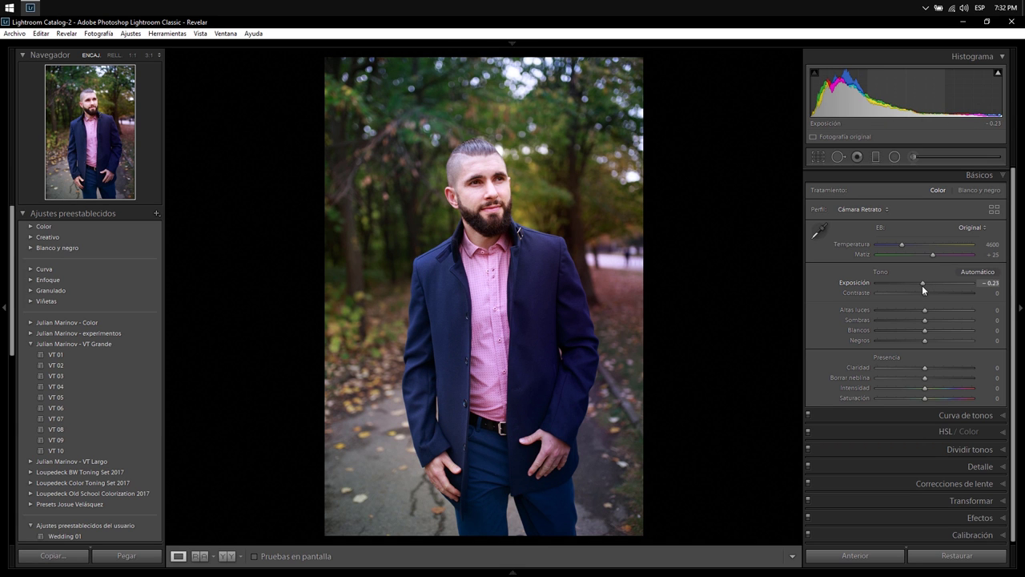
{"action": "double_click", "coordinate": [922, 285]}
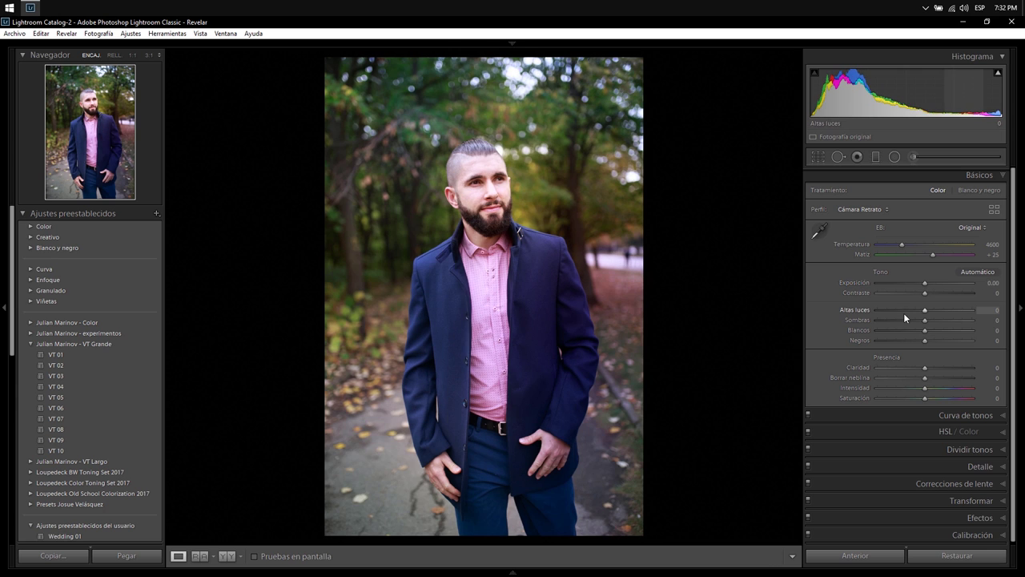
{"action": "left_click", "coordinate": [905, 311]}
{"action": "left_click_drag", "start_coordinate": [907, 311], "coordinate": [910, 308]}
Step: Set Vibrance -4, Temperature 4697 and Exposure -0.11, then compare before/after and return to Loupe
{"action": "left_click_drag", "start_coordinate": [925, 389], "coordinate": [922, 389]}
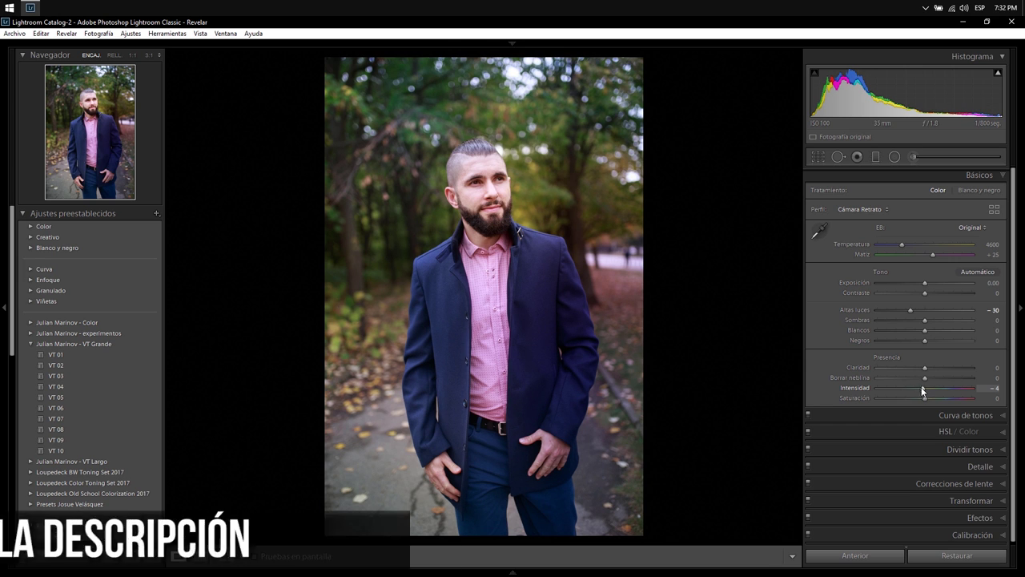
{"action": "left_click_drag", "start_coordinate": [903, 245], "coordinate": [904, 244]}
{"action": "left_click_drag", "start_coordinate": [924, 284], "coordinate": [924, 285]}
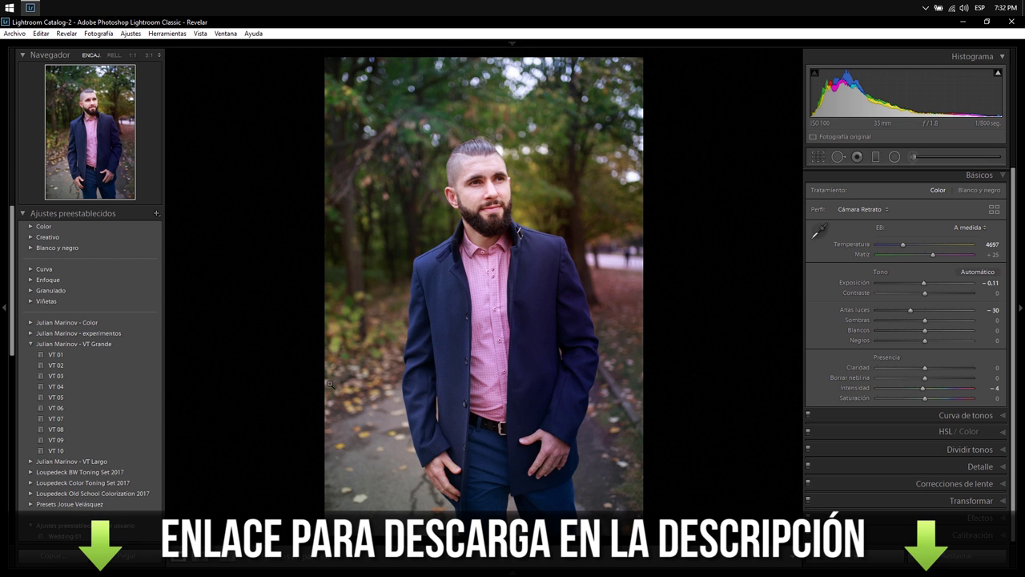
{"action": "left_click", "coordinate": [229, 557]}
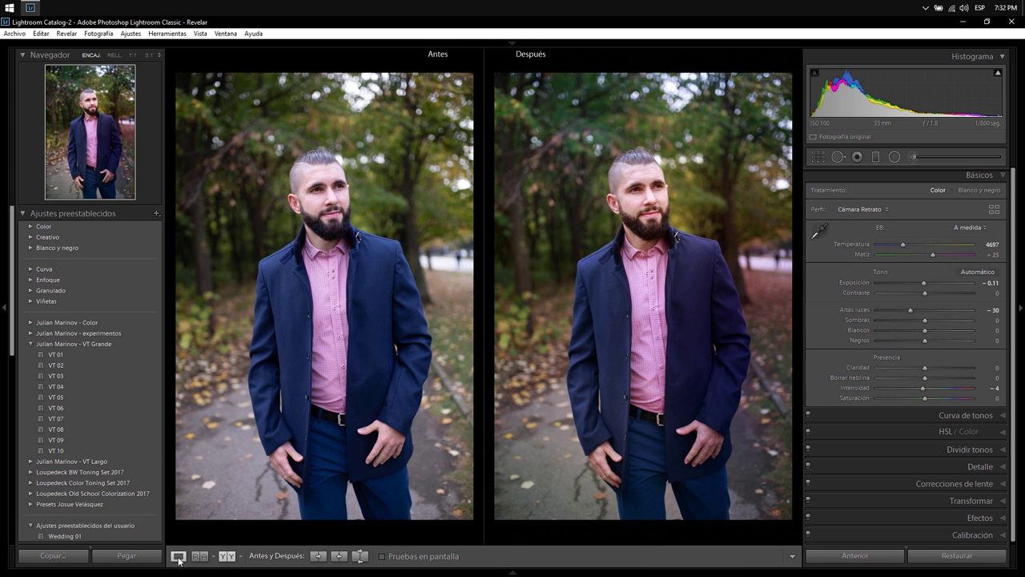
{"action": "left_click", "coordinate": [178, 556]}
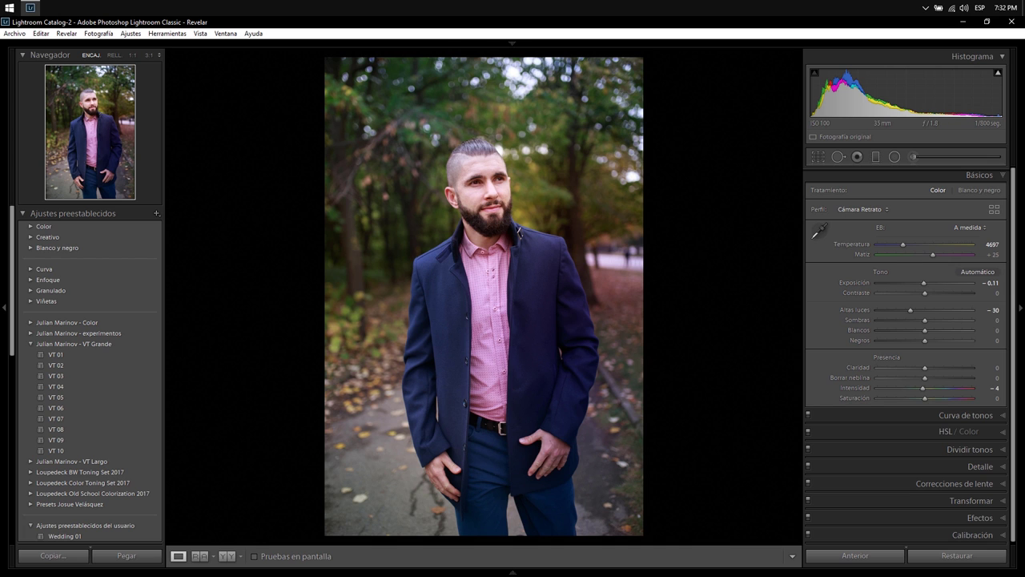
{"action": "mouse_move", "coordinate": [513, 570]}
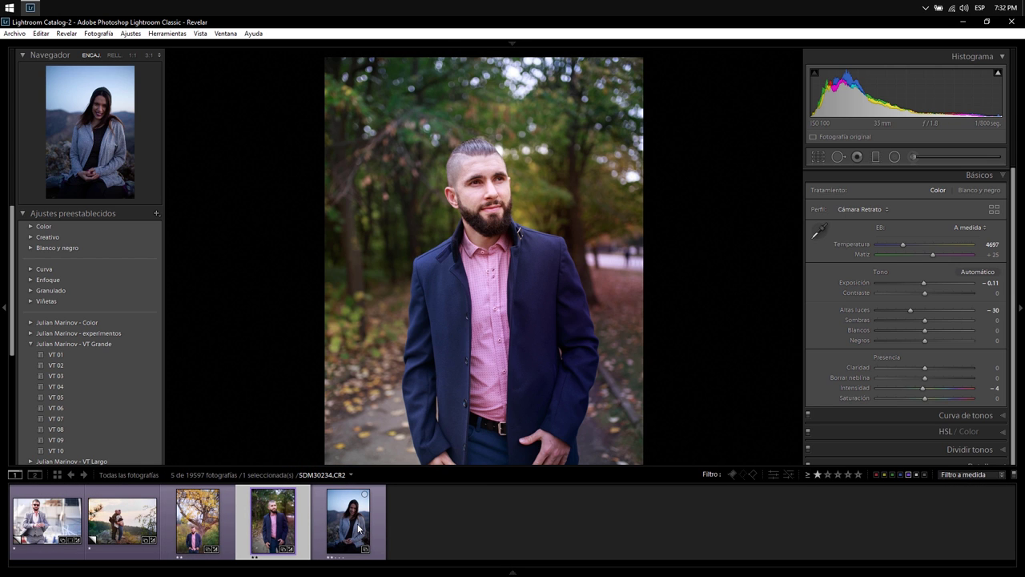
Step: Open the fifth filmstrip photo, set Exposure to +0.67, and apply the VT 01 preset
{"action": "left_click", "coordinate": [358, 527]}
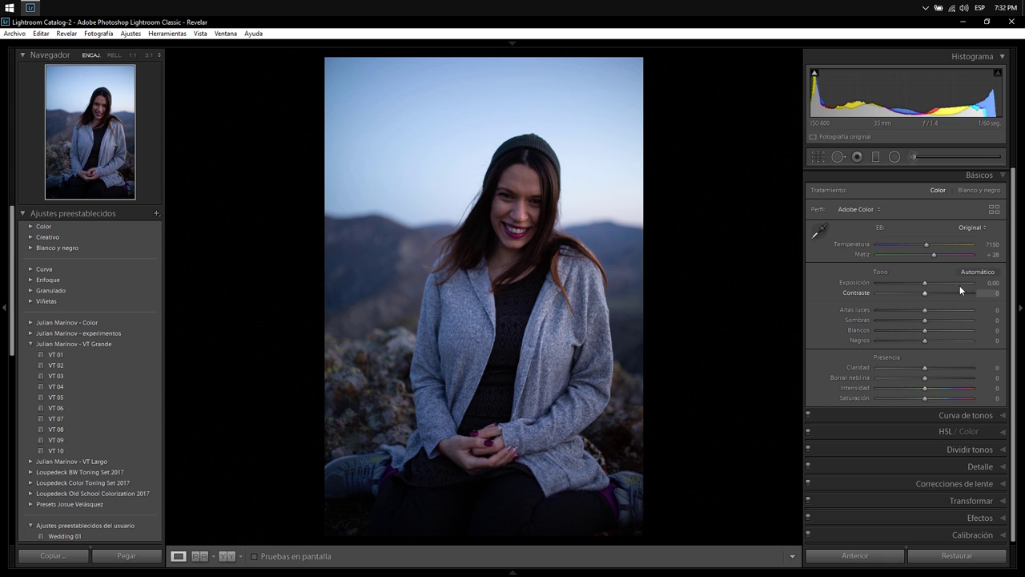
{"action": "left_click_drag", "start_coordinate": [926, 283], "coordinate": [931, 285]}
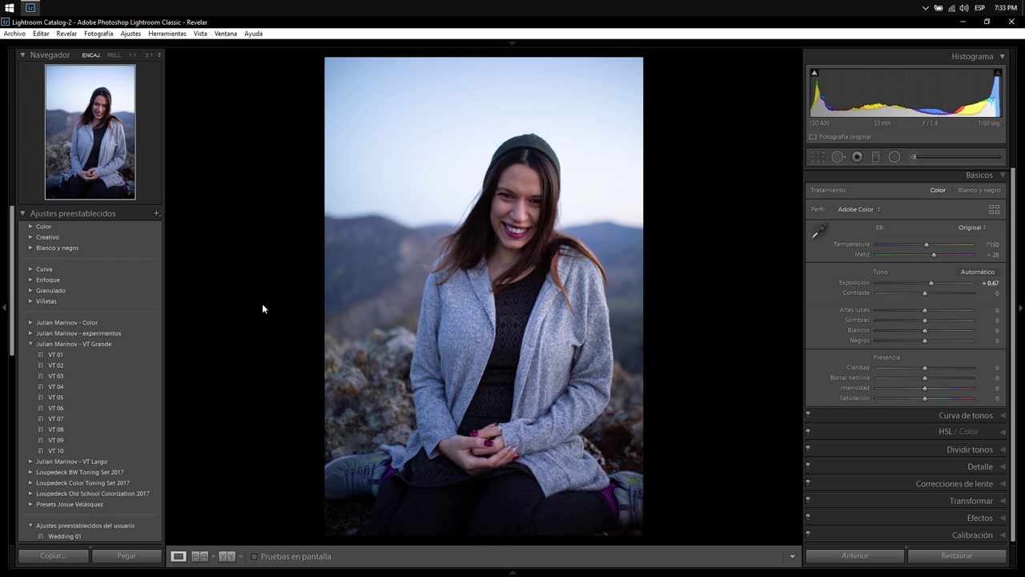
{"action": "left_click", "coordinate": [121, 352]}
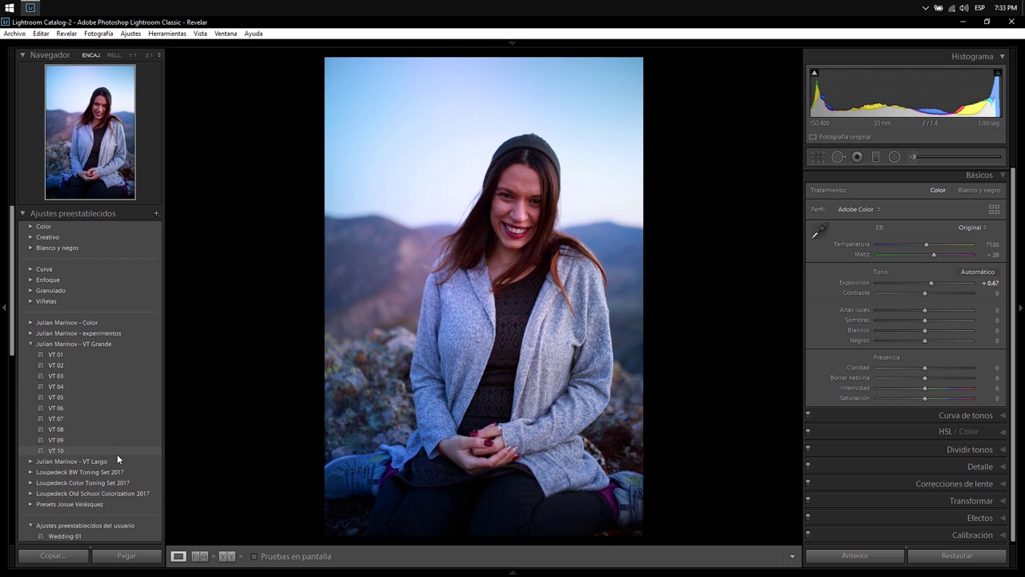
Step: Apply VT 08 to the woman's portrait with Exposure +0.90 and Highlights -42, shown before/after
{"action": "left_click", "coordinate": [118, 428]}
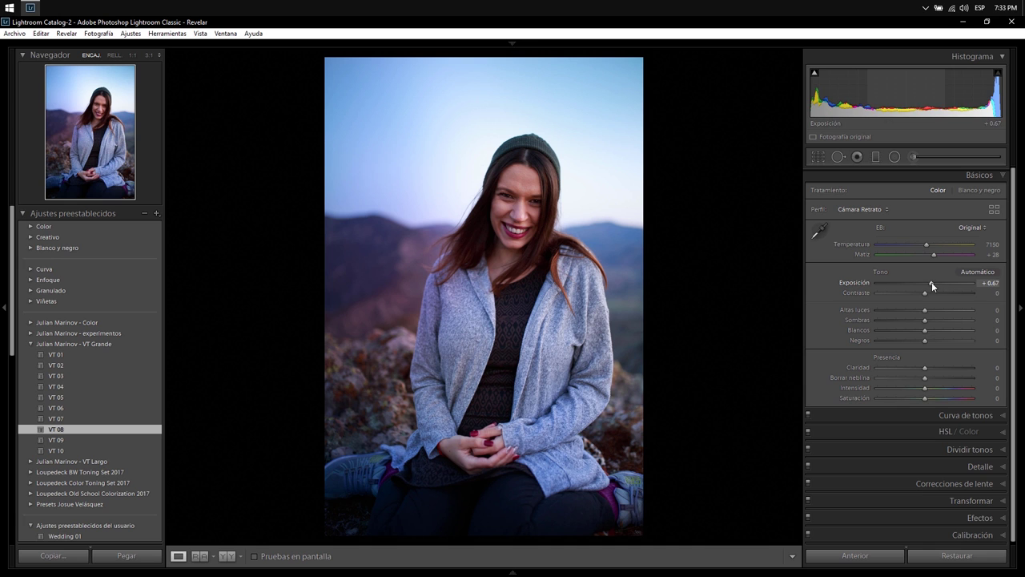
{"action": "left_click_drag", "start_coordinate": [932, 283], "coordinate": [934, 283]}
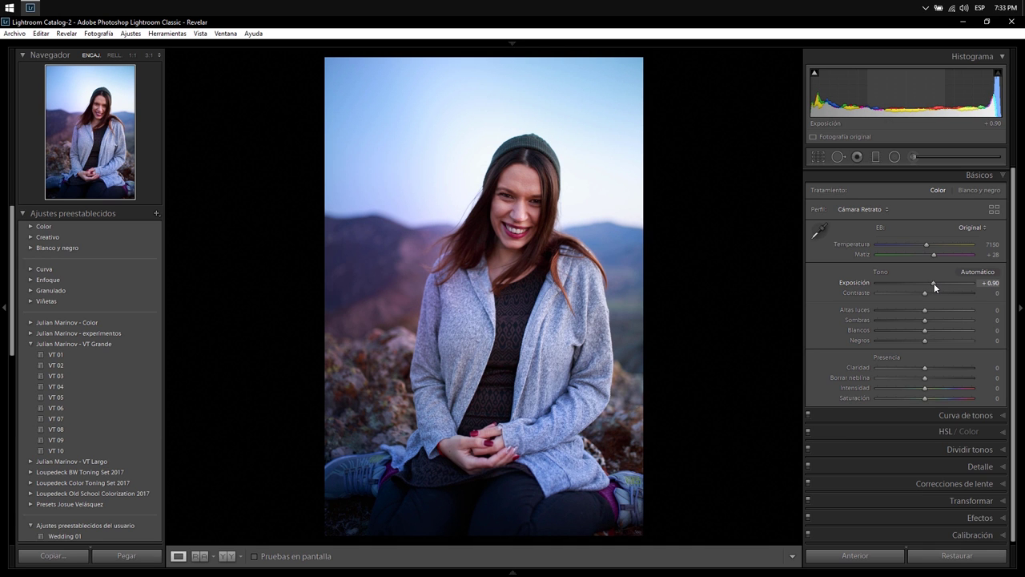
{"action": "left_click", "coordinate": [875, 309]}
{"action": "left_click_drag", "start_coordinate": [876, 312], "coordinate": [904, 311]}
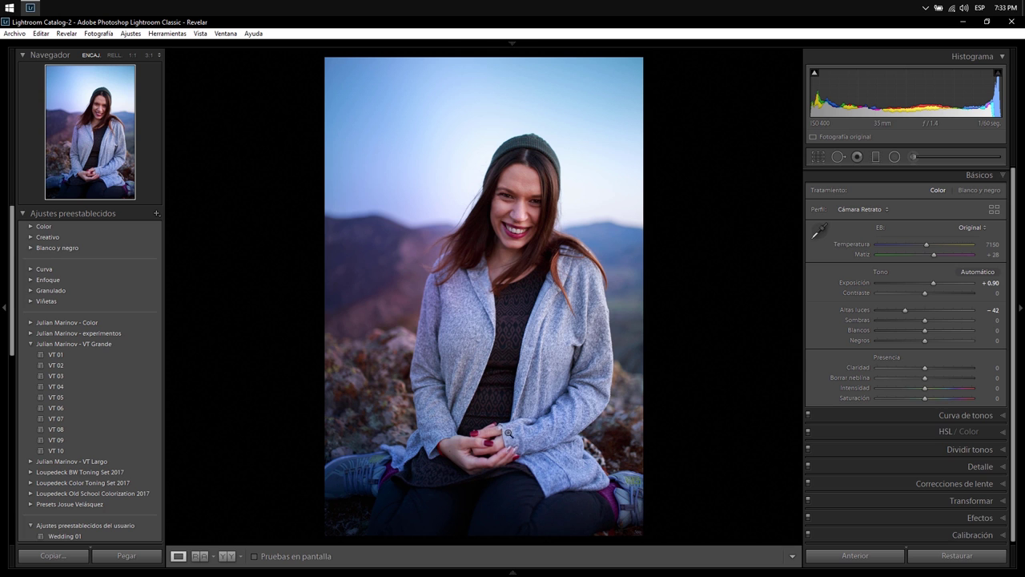
{"action": "left_click", "coordinate": [229, 556]}
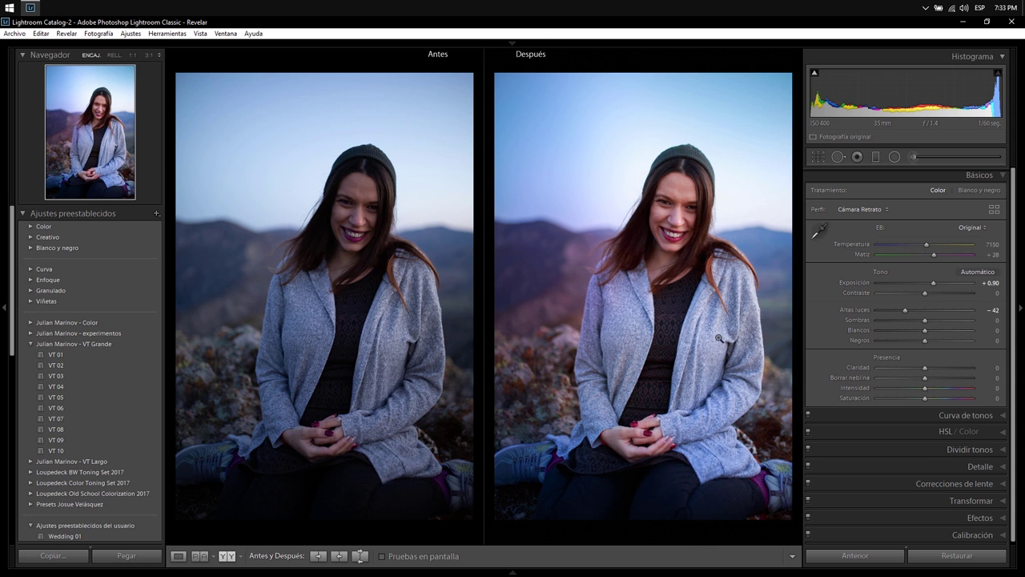
Step: Switch back to the single Loupe view of the woman's mountain portrait
{"action": "left_click", "coordinate": [178, 556]}
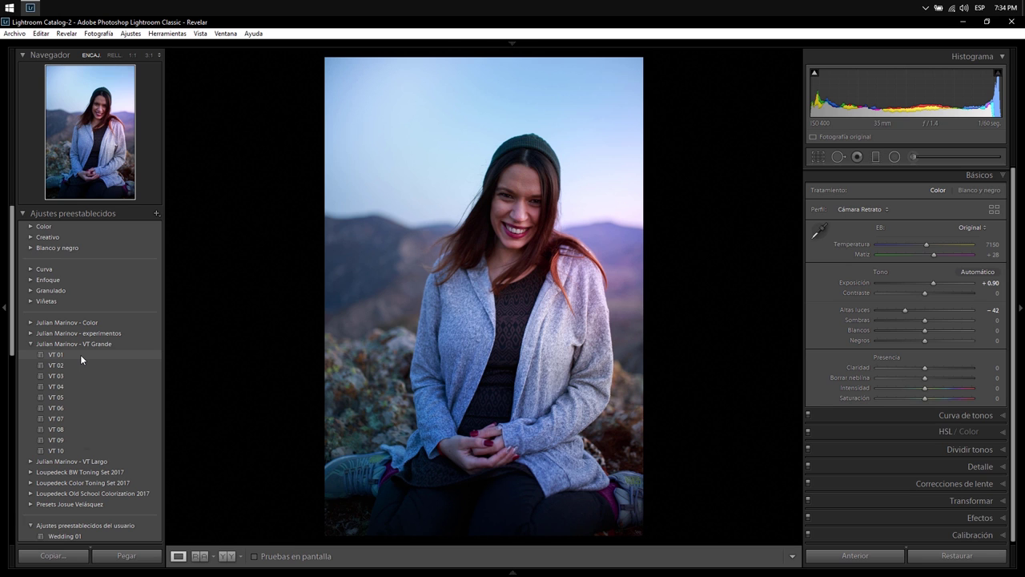
Step: Use Mostrar en Explorador on the VT 01 preset to reveal its .xmp file
{"action": "right_click", "coordinate": [80, 354]}
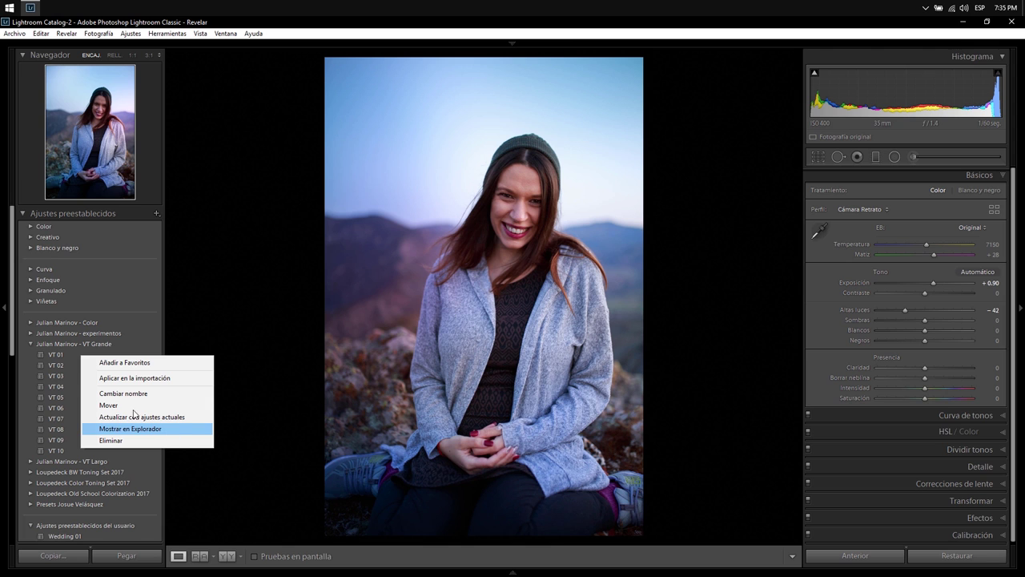
{"action": "left_click", "coordinate": [177, 434]}
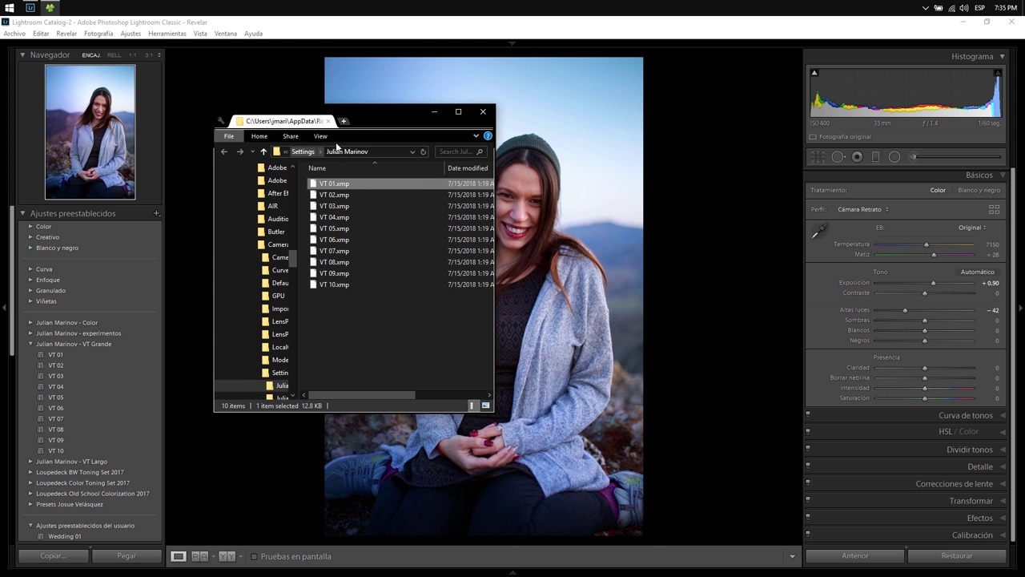
Step: Maximize the preset folder window, select all ten VT .xmp files, and return to Lightroom
{"action": "double_click", "coordinate": [402, 117]}
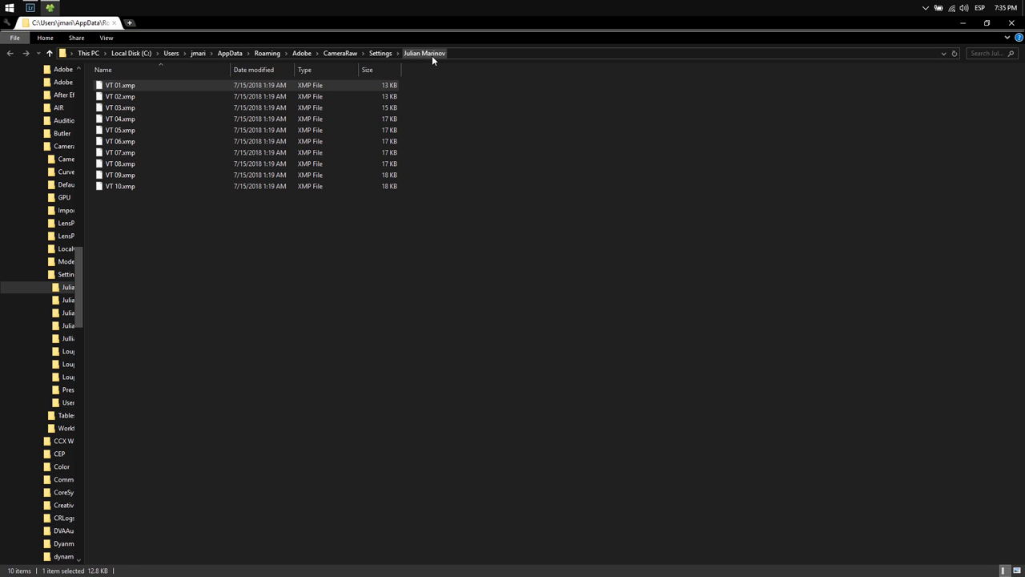
{"action": "left_click_drag", "start_coordinate": [187, 266], "coordinate": [130, 86]}
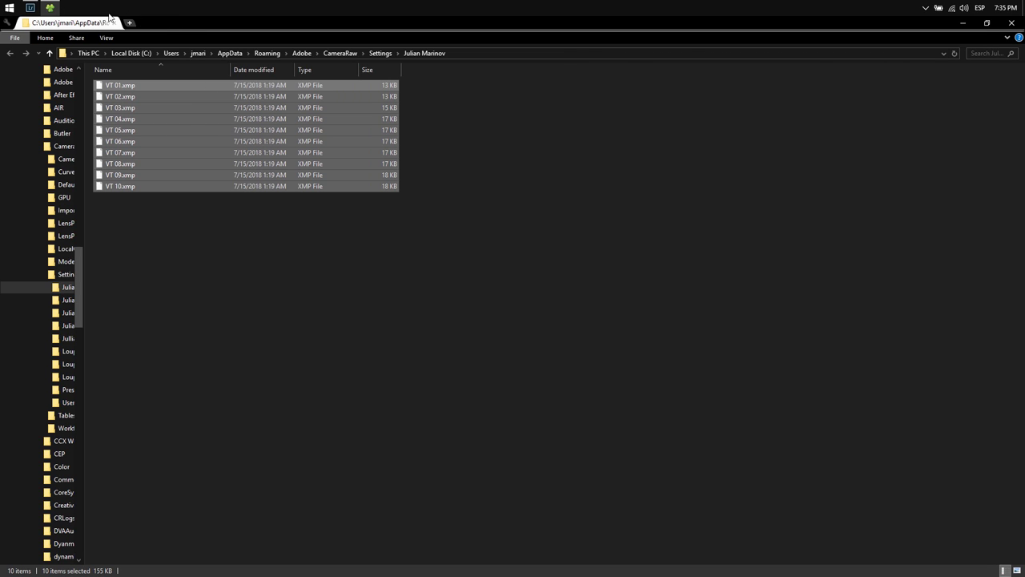
{"action": "left_click", "coordinate": [60, 56]}
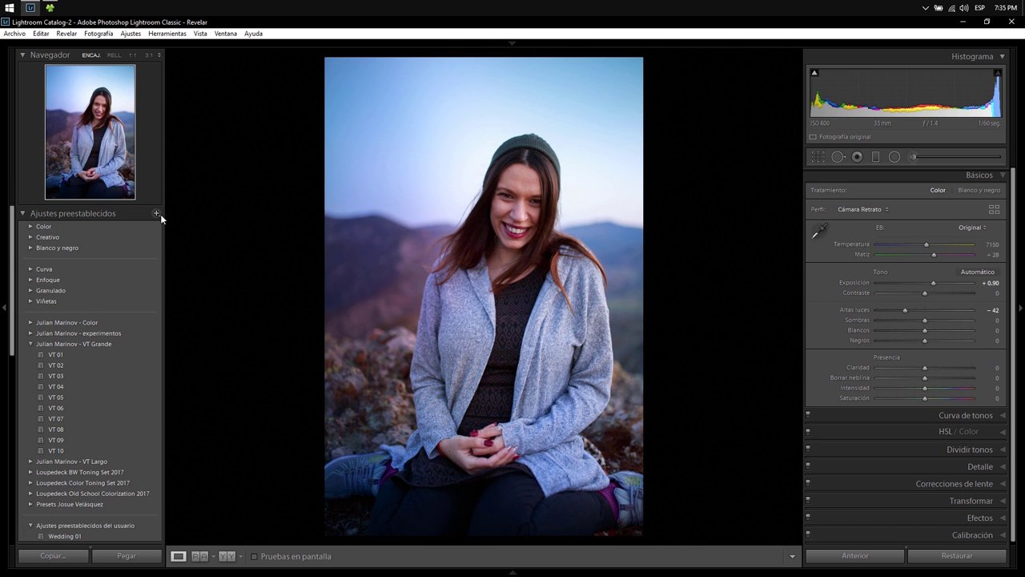
{"action": "left_click", "coordinate": [157, 213]}
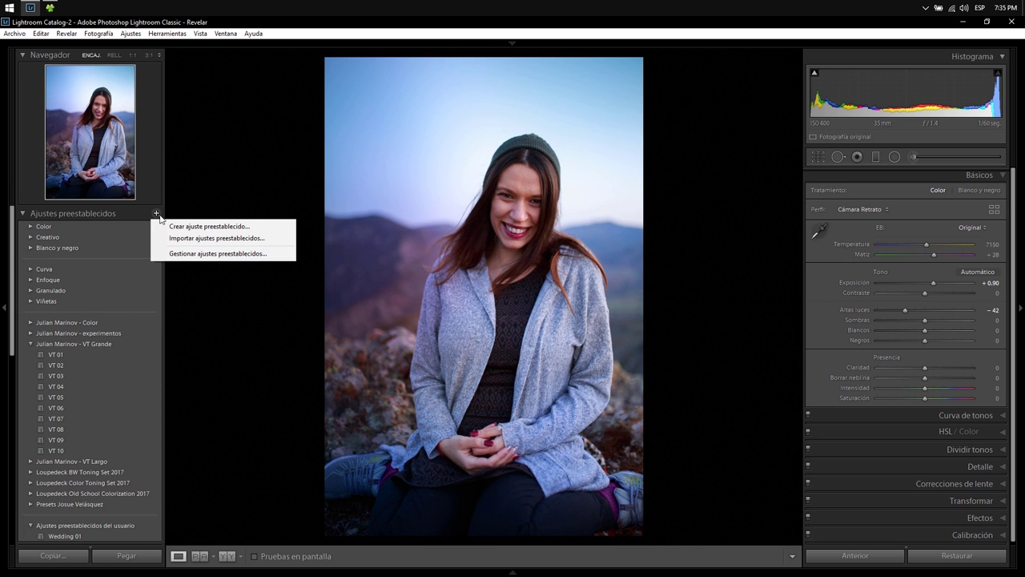
{"action": "left_click", "coordinate": [169, 214]}
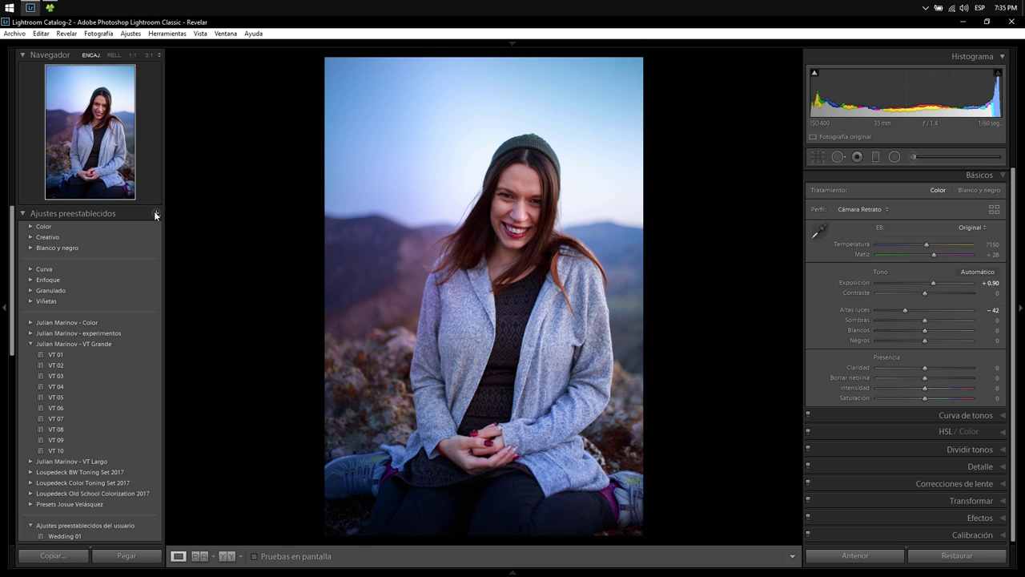
{"action": "left_click", "coordinate": [155, 214]}
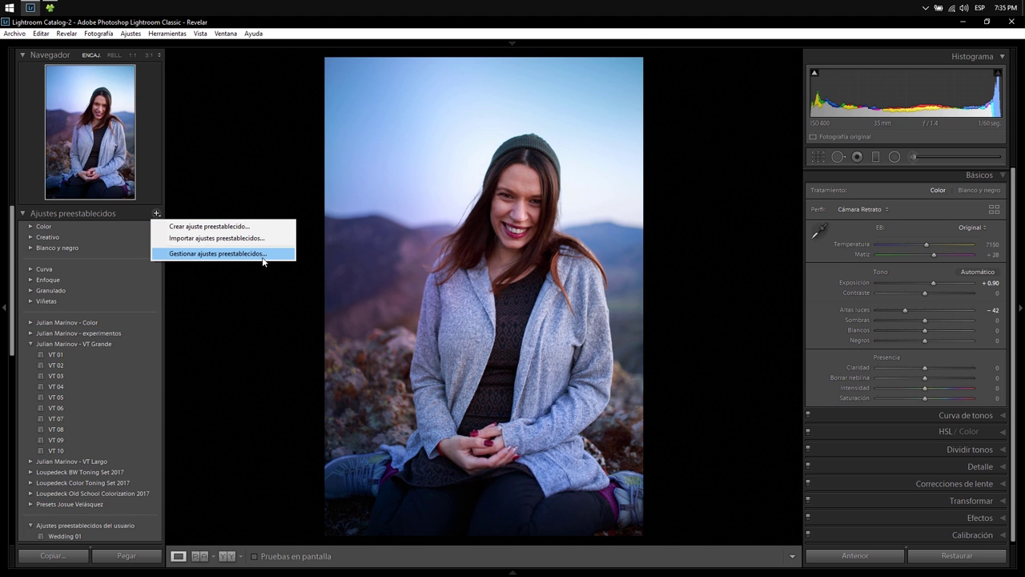
{"action": "left_click", "coordinate": [264, 254]}
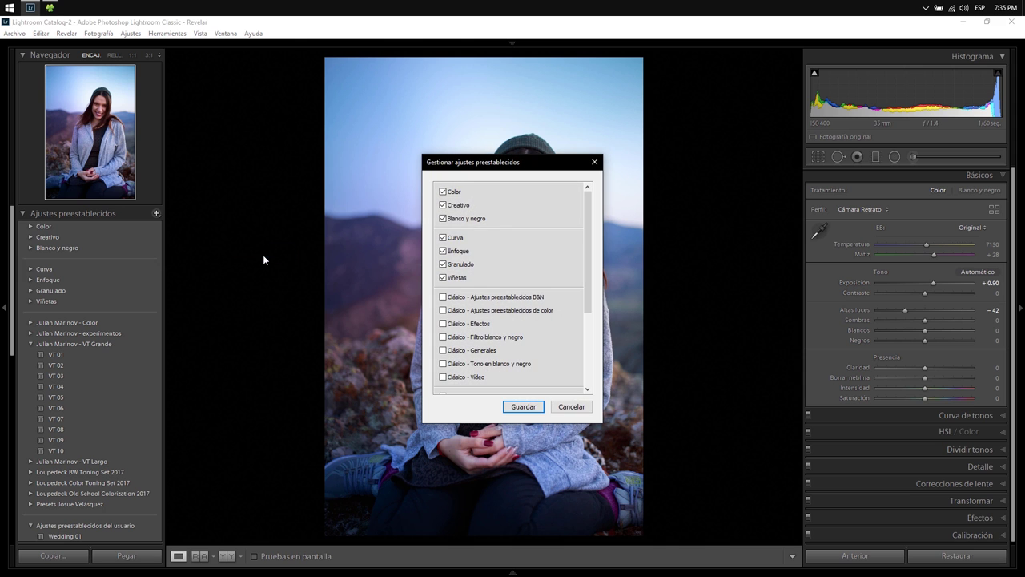
{"action": "mouse_move", "coordinate": [592, 255]}
{"action": "left_mouse_down"}
{"action": "mouse_move", "coordinate": [593, 388]}
{"action": "mouse_move", "coordinate": [592, 280]}
{"action": "left_mouse_up"}
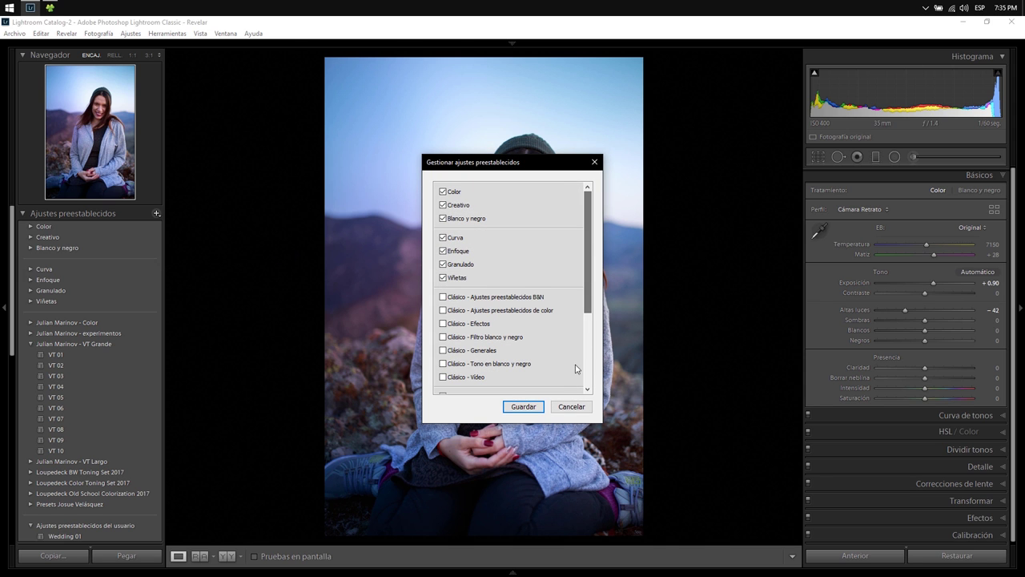
{"action": "left_click", "coordinate": [570, 407]}
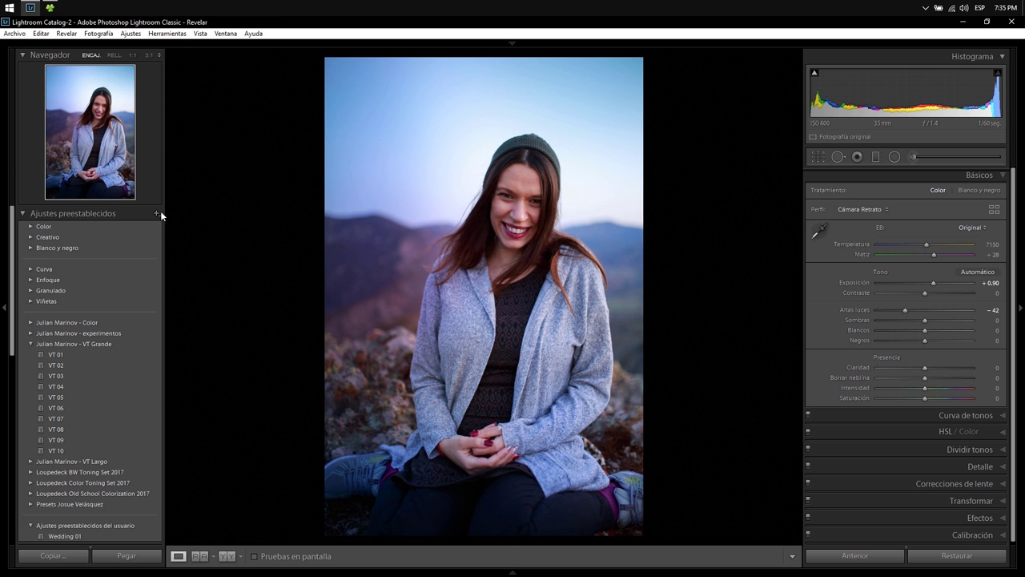
{"action": "left_click", "coordinate": [160, 211]}
{"action": "left_click", "coordinate": [170, 237]}
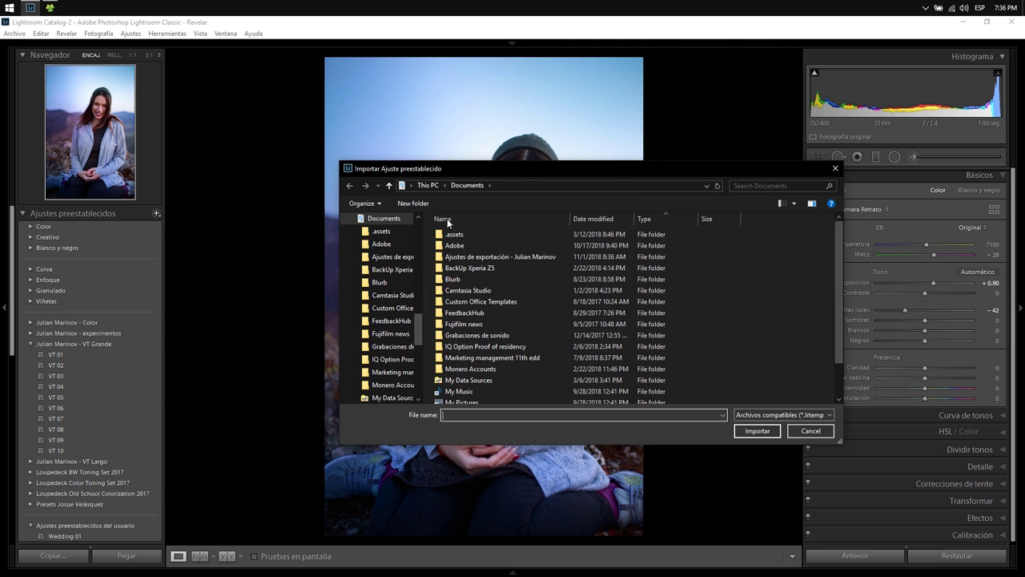
{"action": "left_click", "coordinate": [817, 430]}
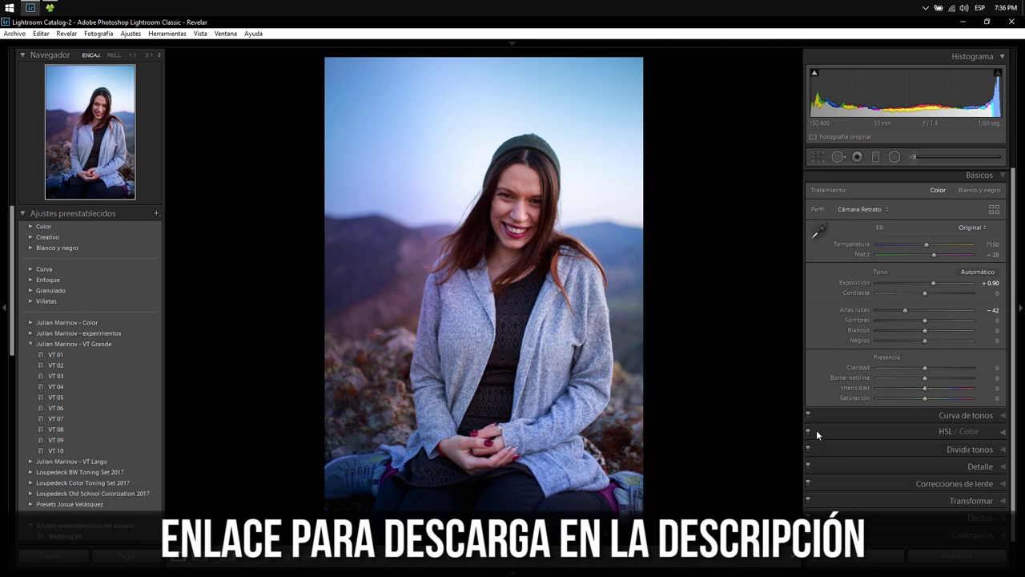